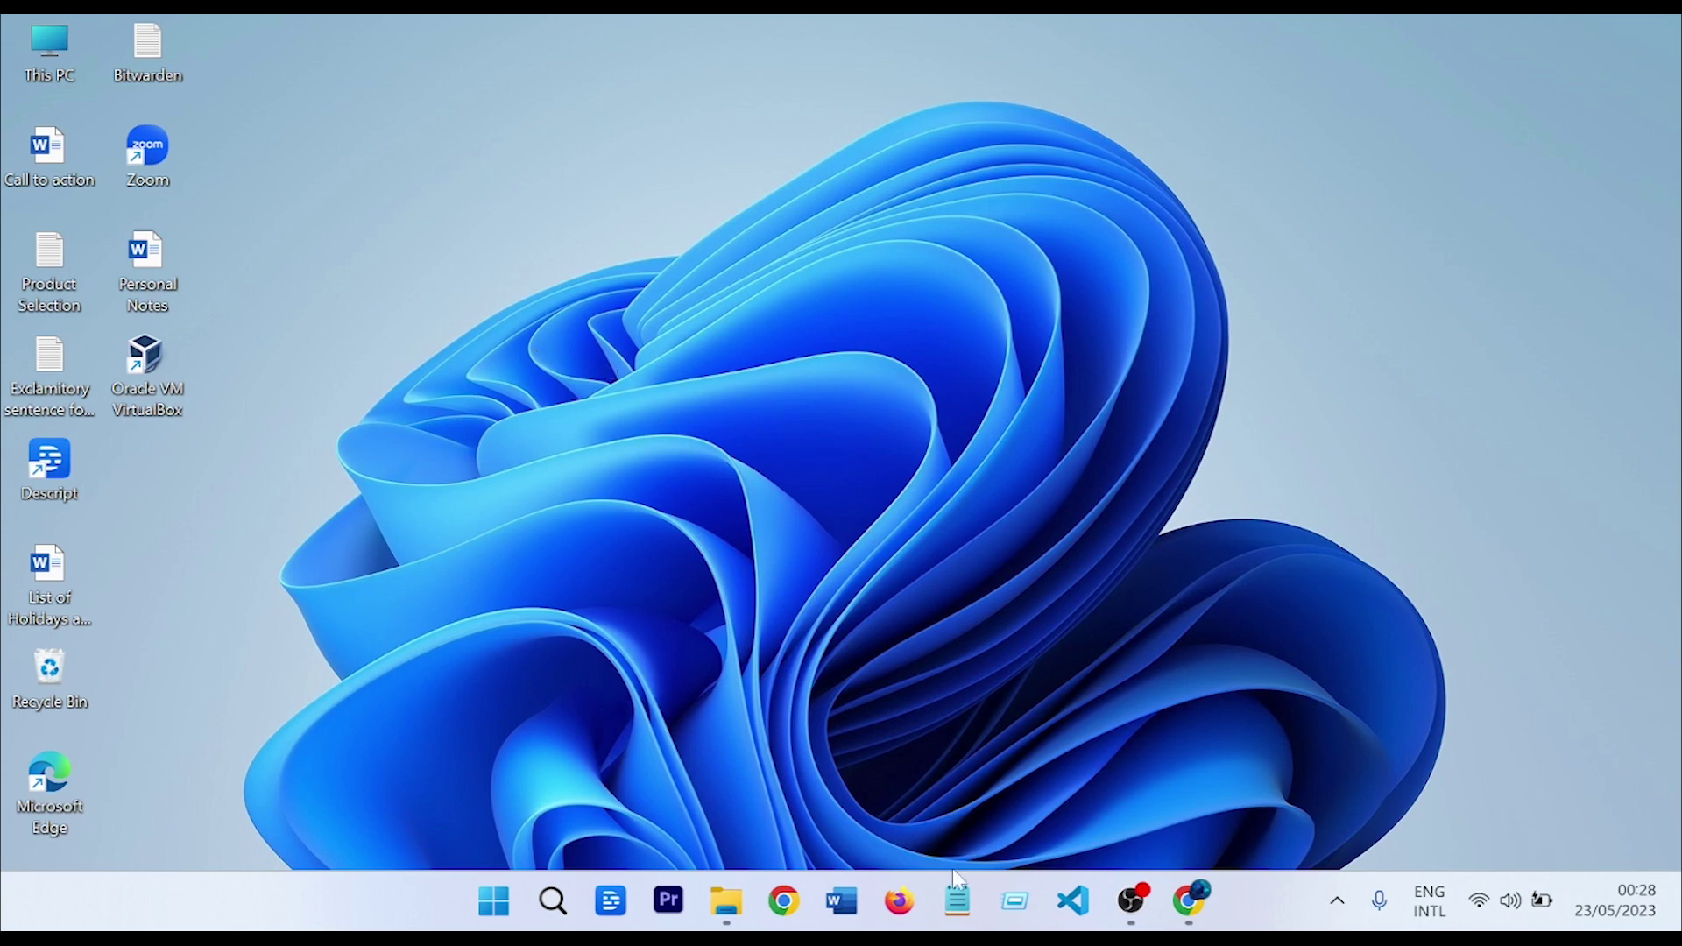
Step: Switch to Chrome, request the Rufus 3.20 download again from its Softonic page, and cancel the download
{"action": "left_click", "coordinate": [1205, 901]}
{"action": "left_click", "coordinate": [920, 39]}
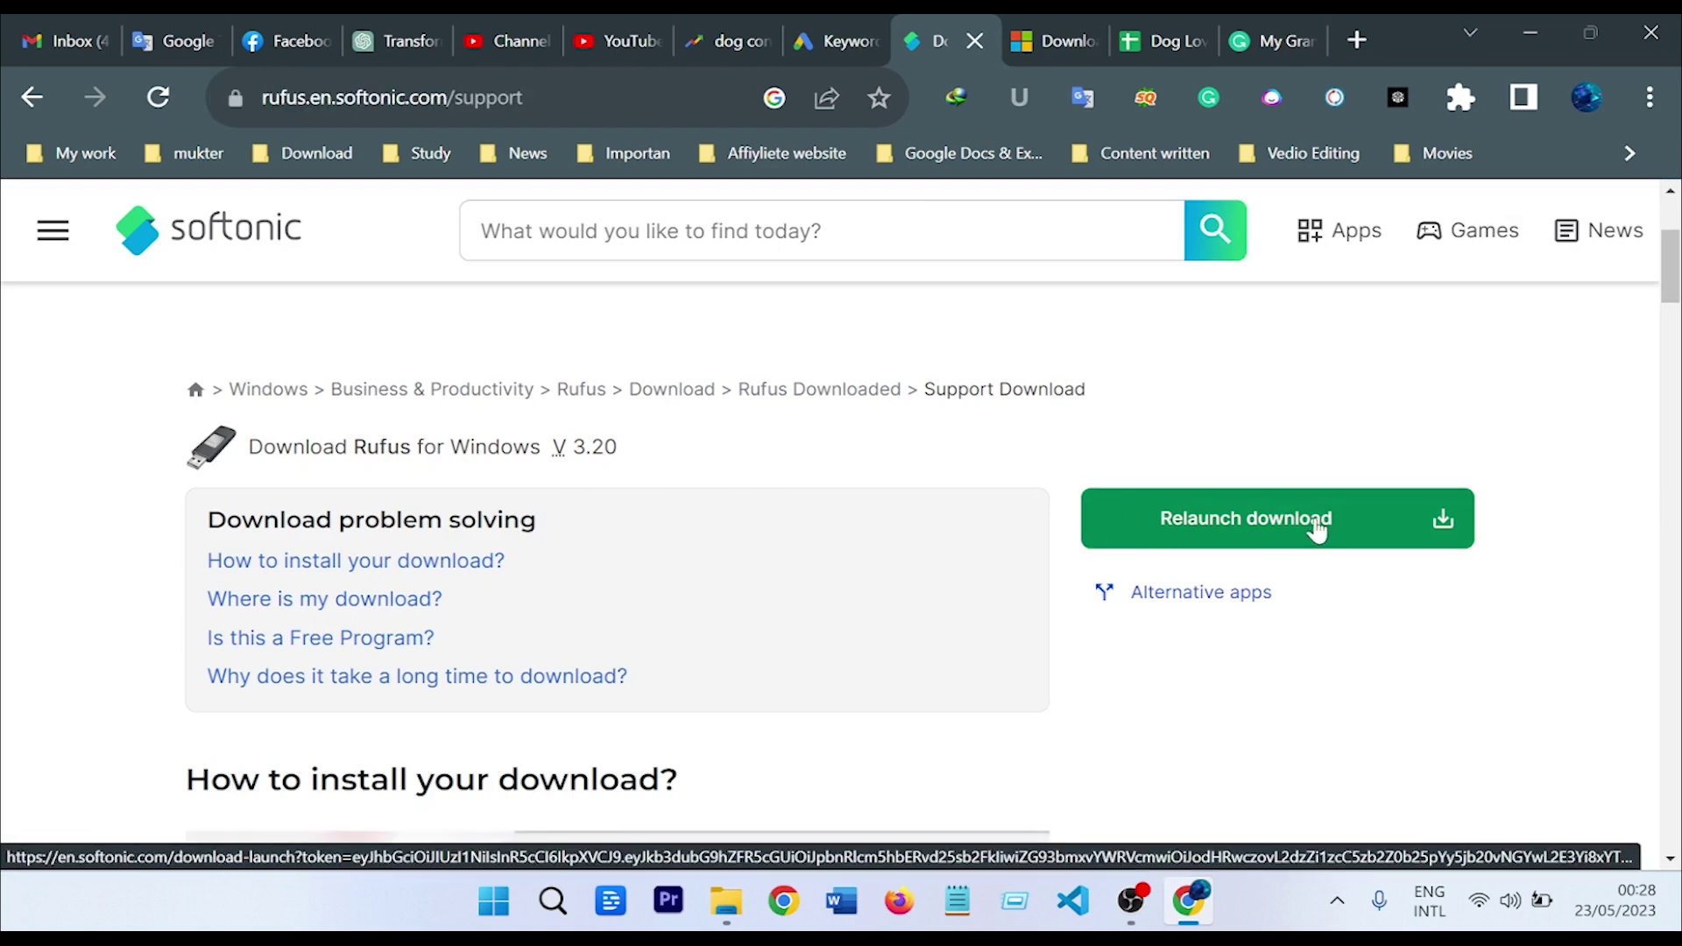
{"action": "left_click", "coordinate": [1296, 541]}
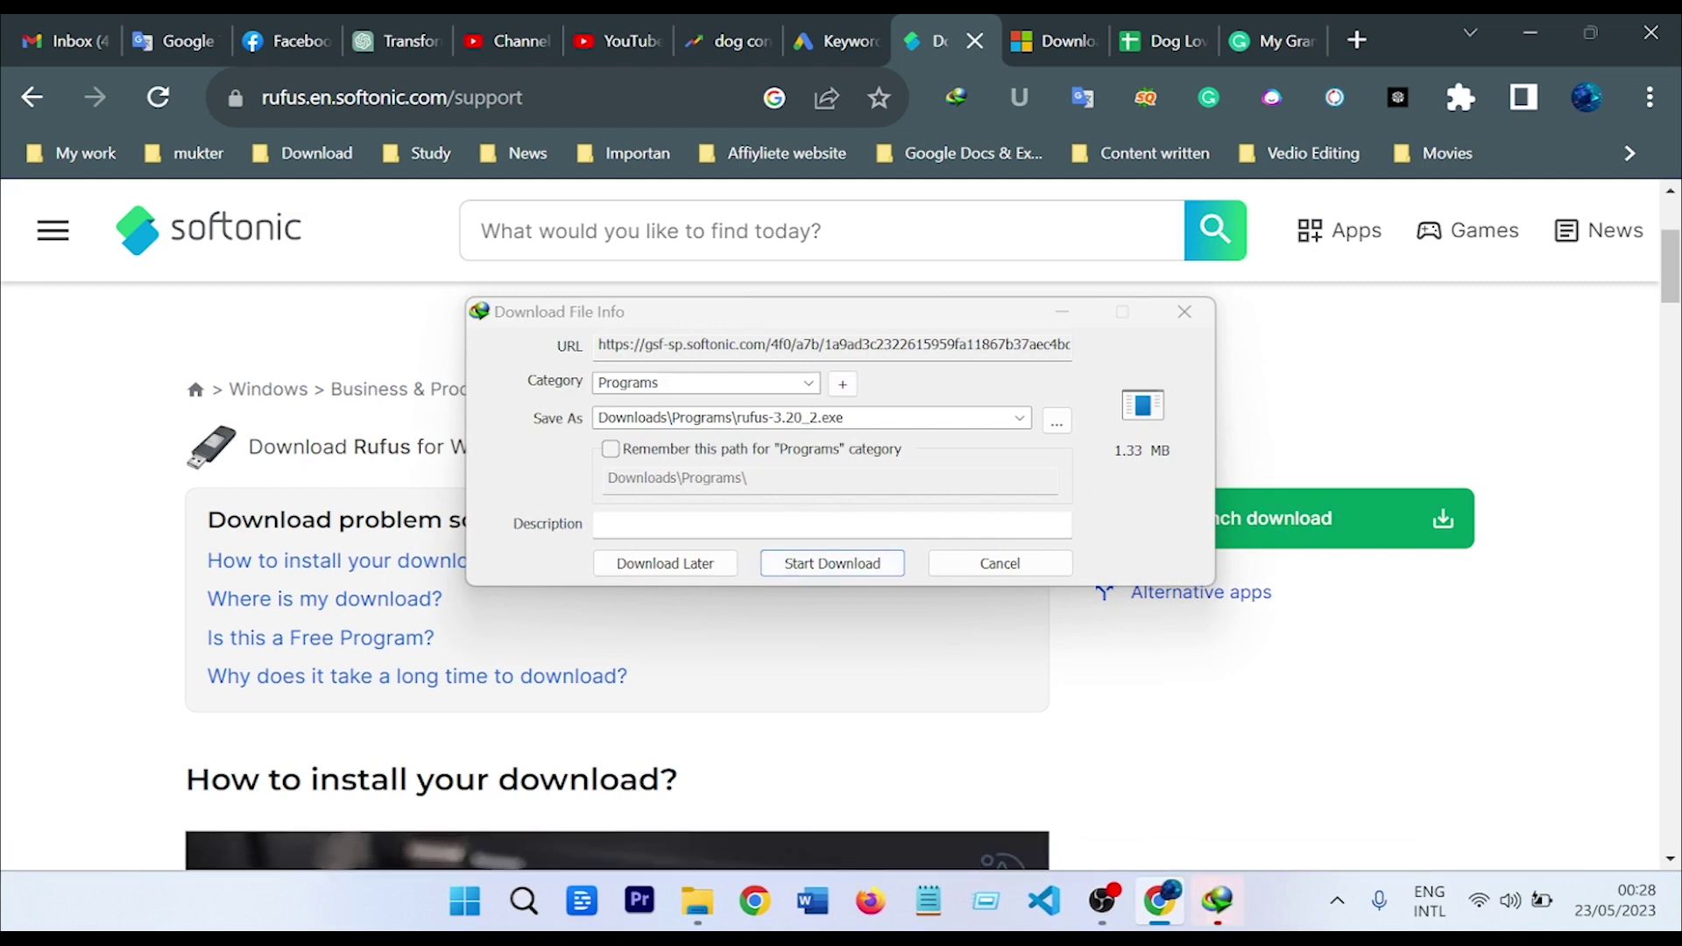
{"action": "left_click", "coordinate": [1185, 317]}
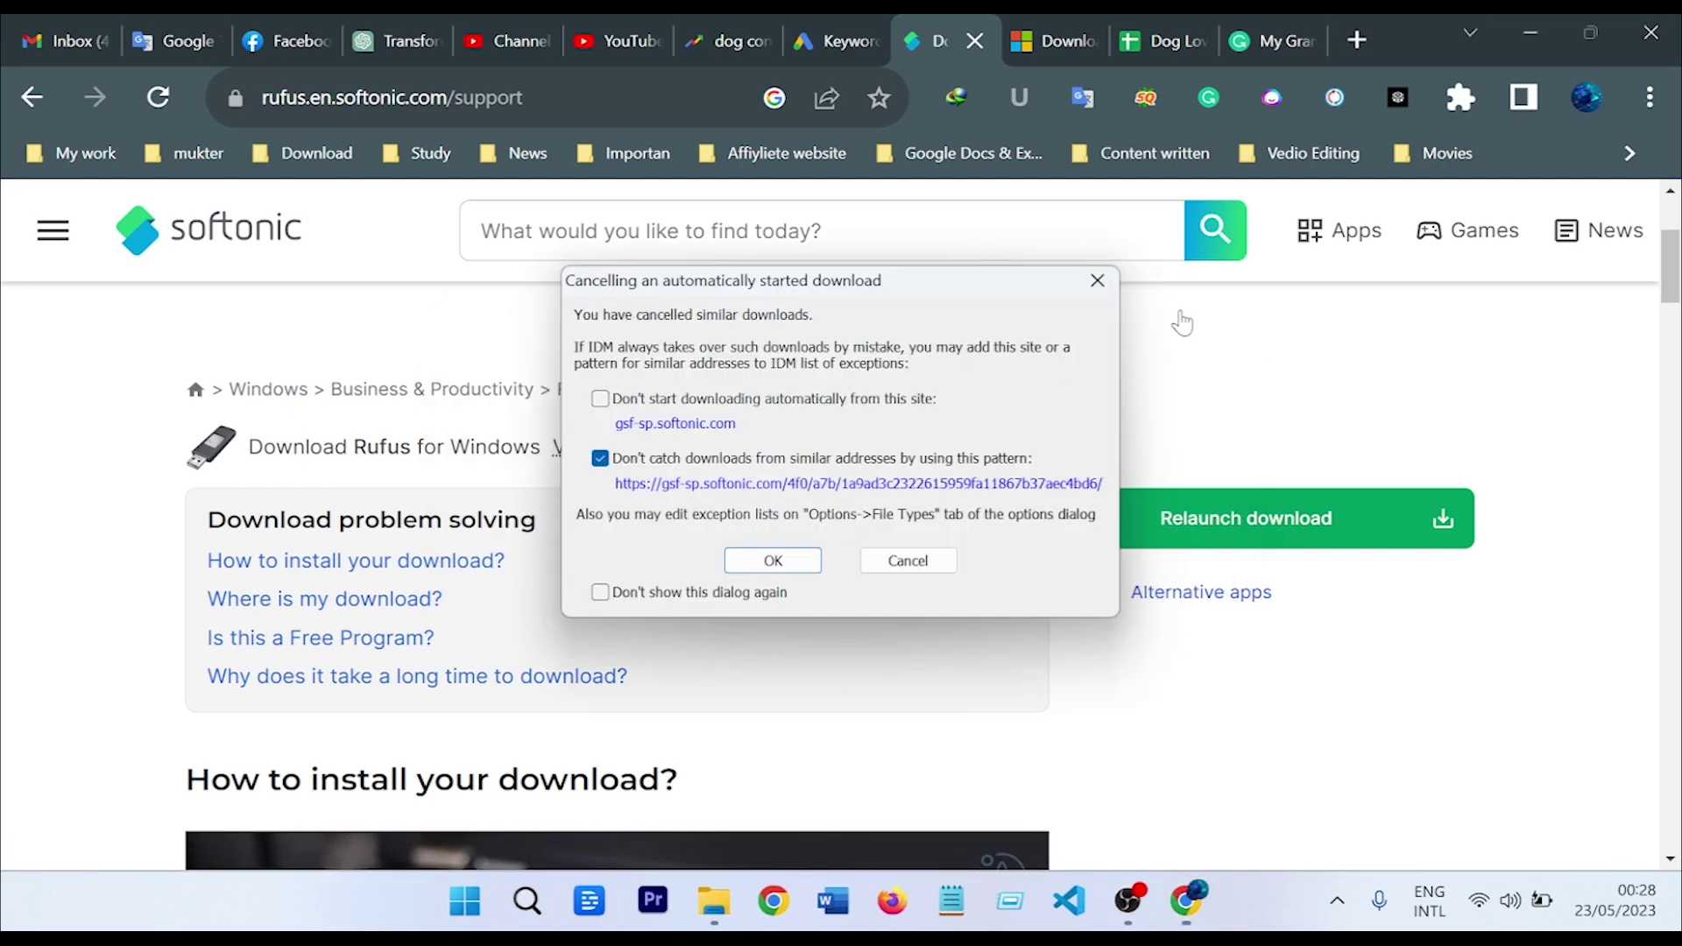
{"action": "left_click", "coordinate": [909, 560]}
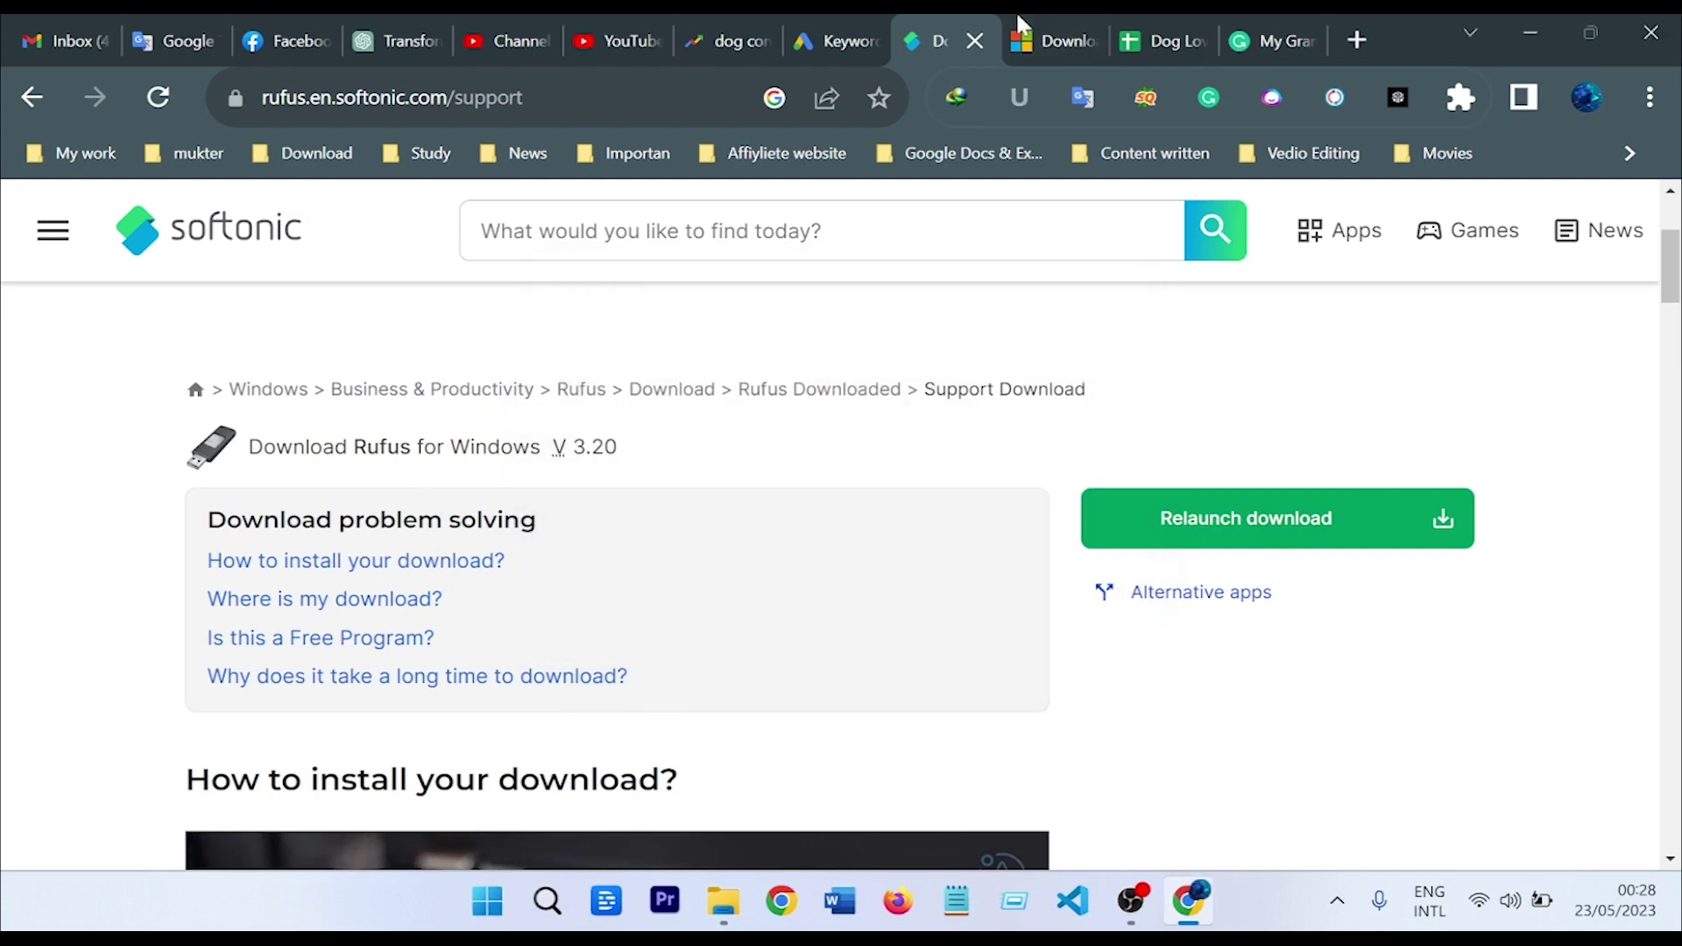
Step: Examine the installation and media options on Microsoft's Download Windows 11 page
{"action": "left_click", "coordinate": [1038, 41]}
{"action": "scroll", "coordinate": [858, 396], "scroll_direction": "down", "scroll_amount": 6}
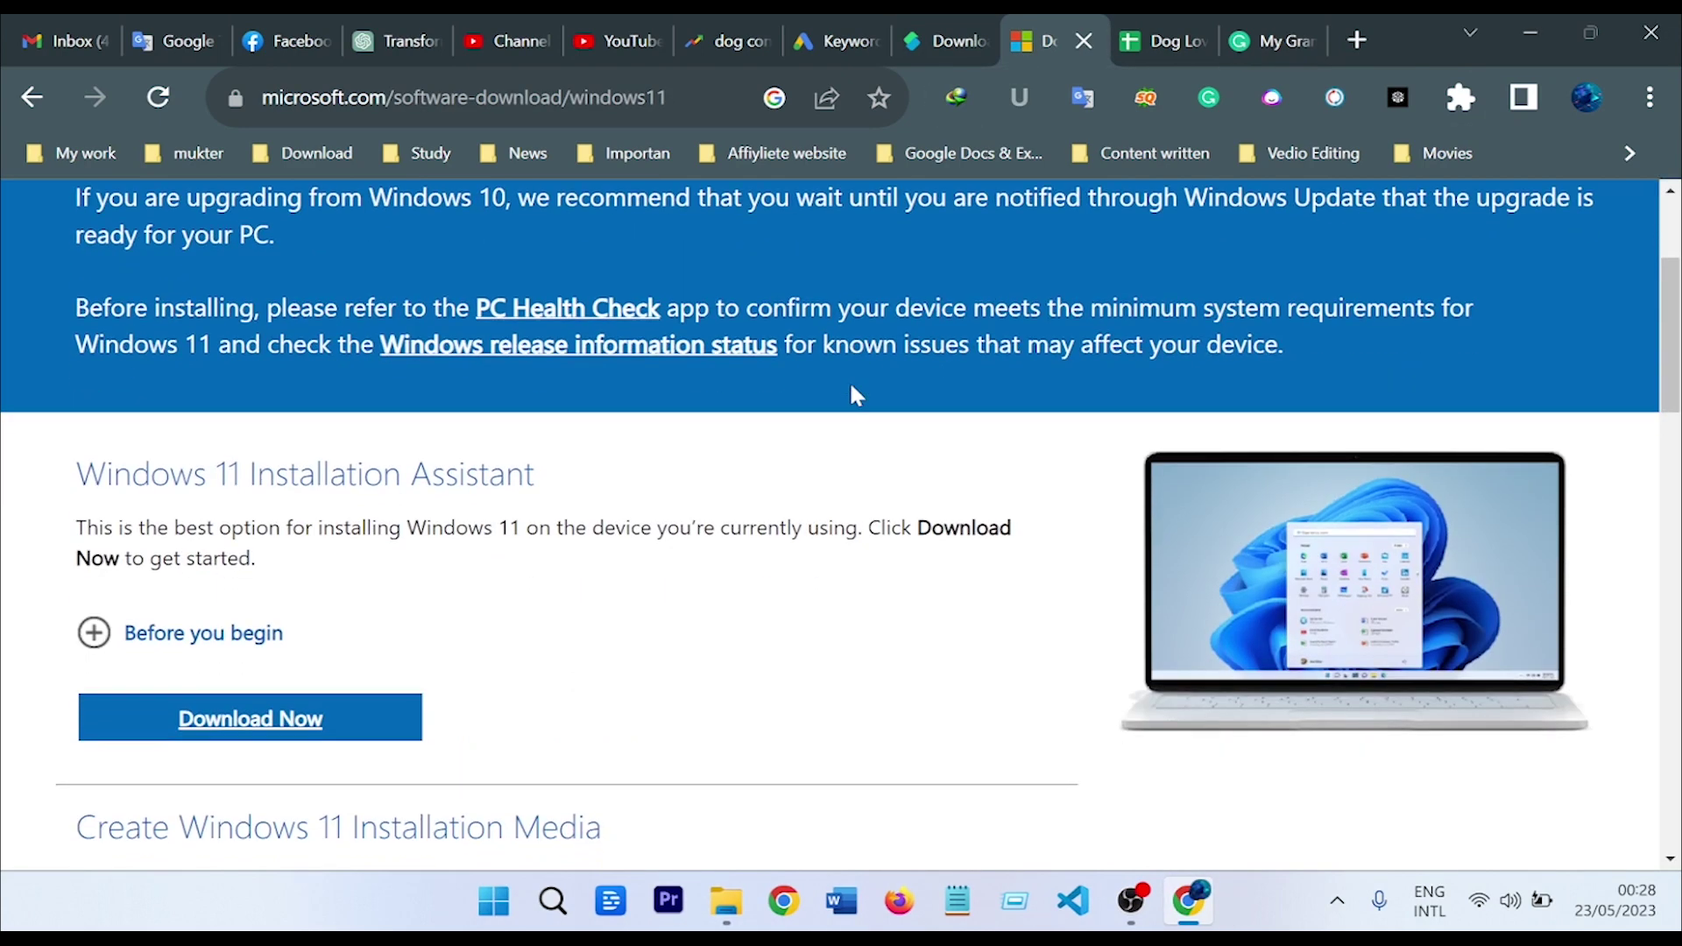
{"action": "scroll", "coordinate": [938, 416], "scroll_direction": "up", "scroll_amount": 7}
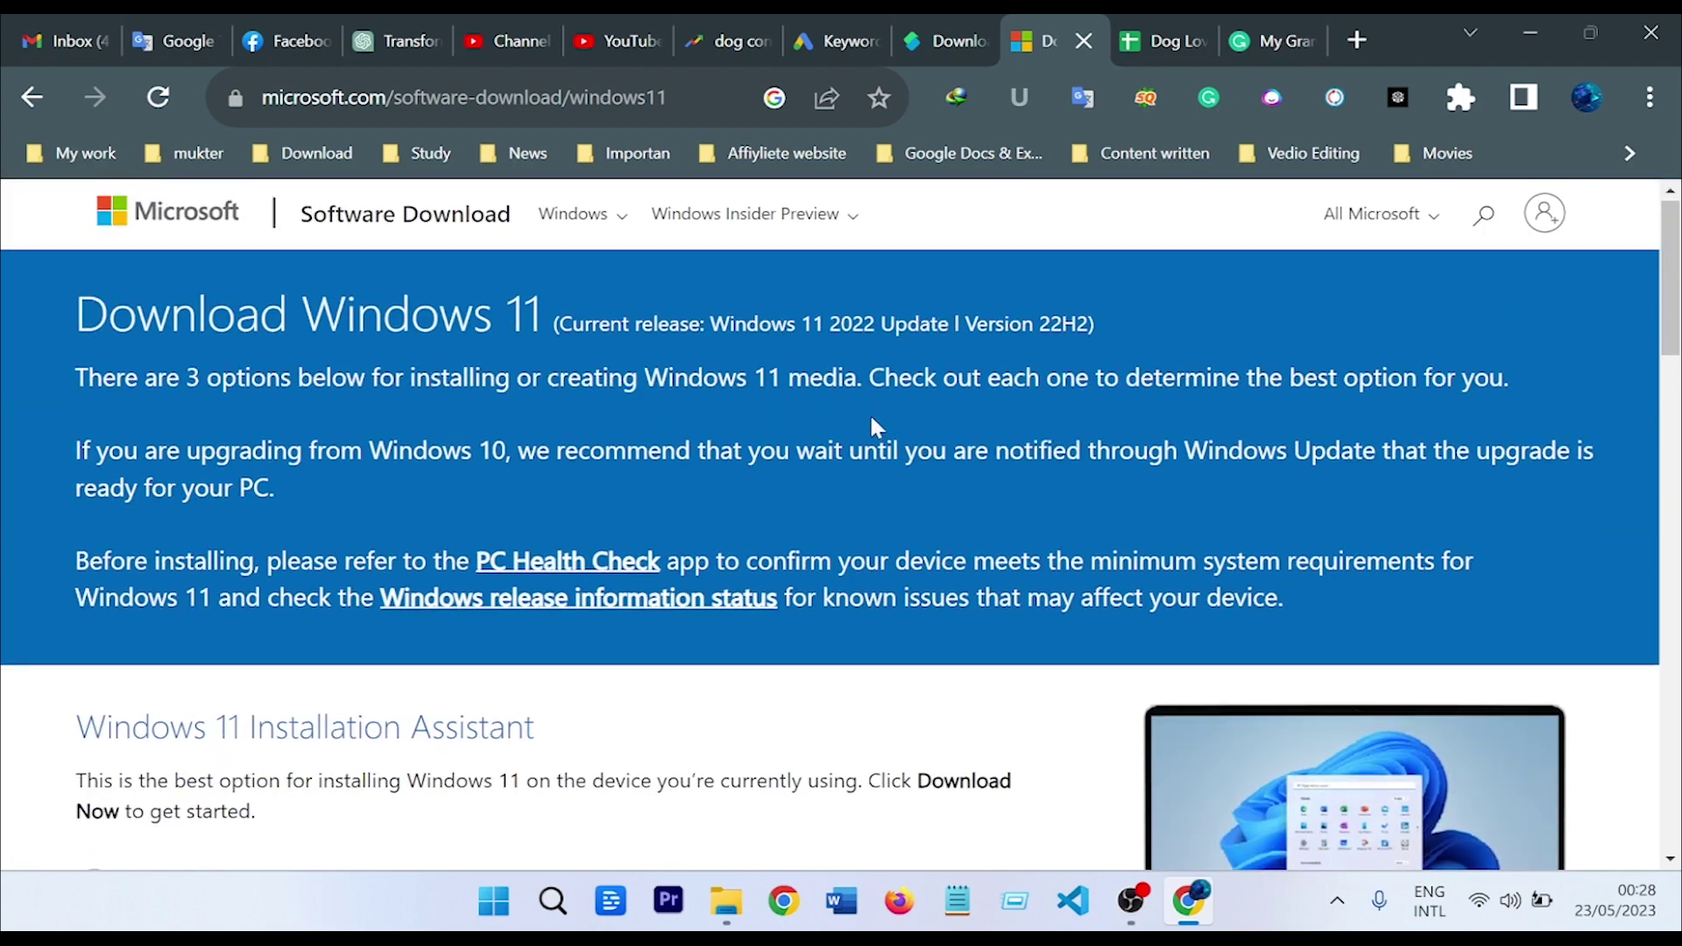
{"action": "scroll", "coordinate": [876, 427], "scroll_direction": "down", "scroll_amount": 10}
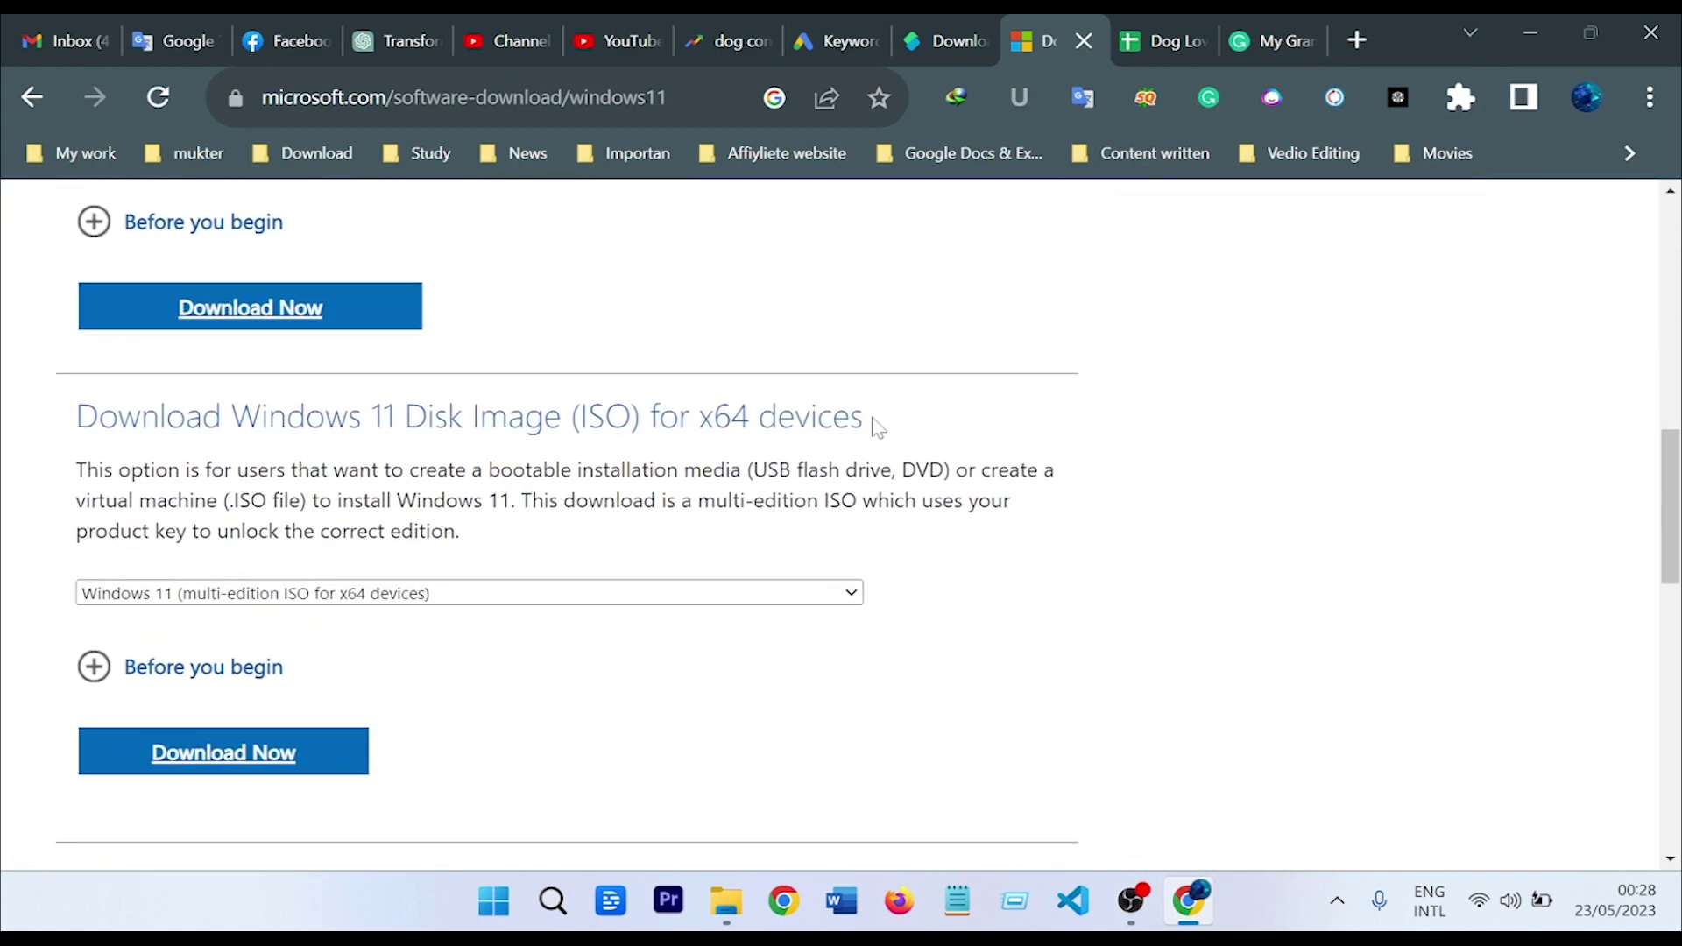
{"action": "scroll", "coordinate": [871, 412], "scroll_direction": "up", "scroll_amount": 11}
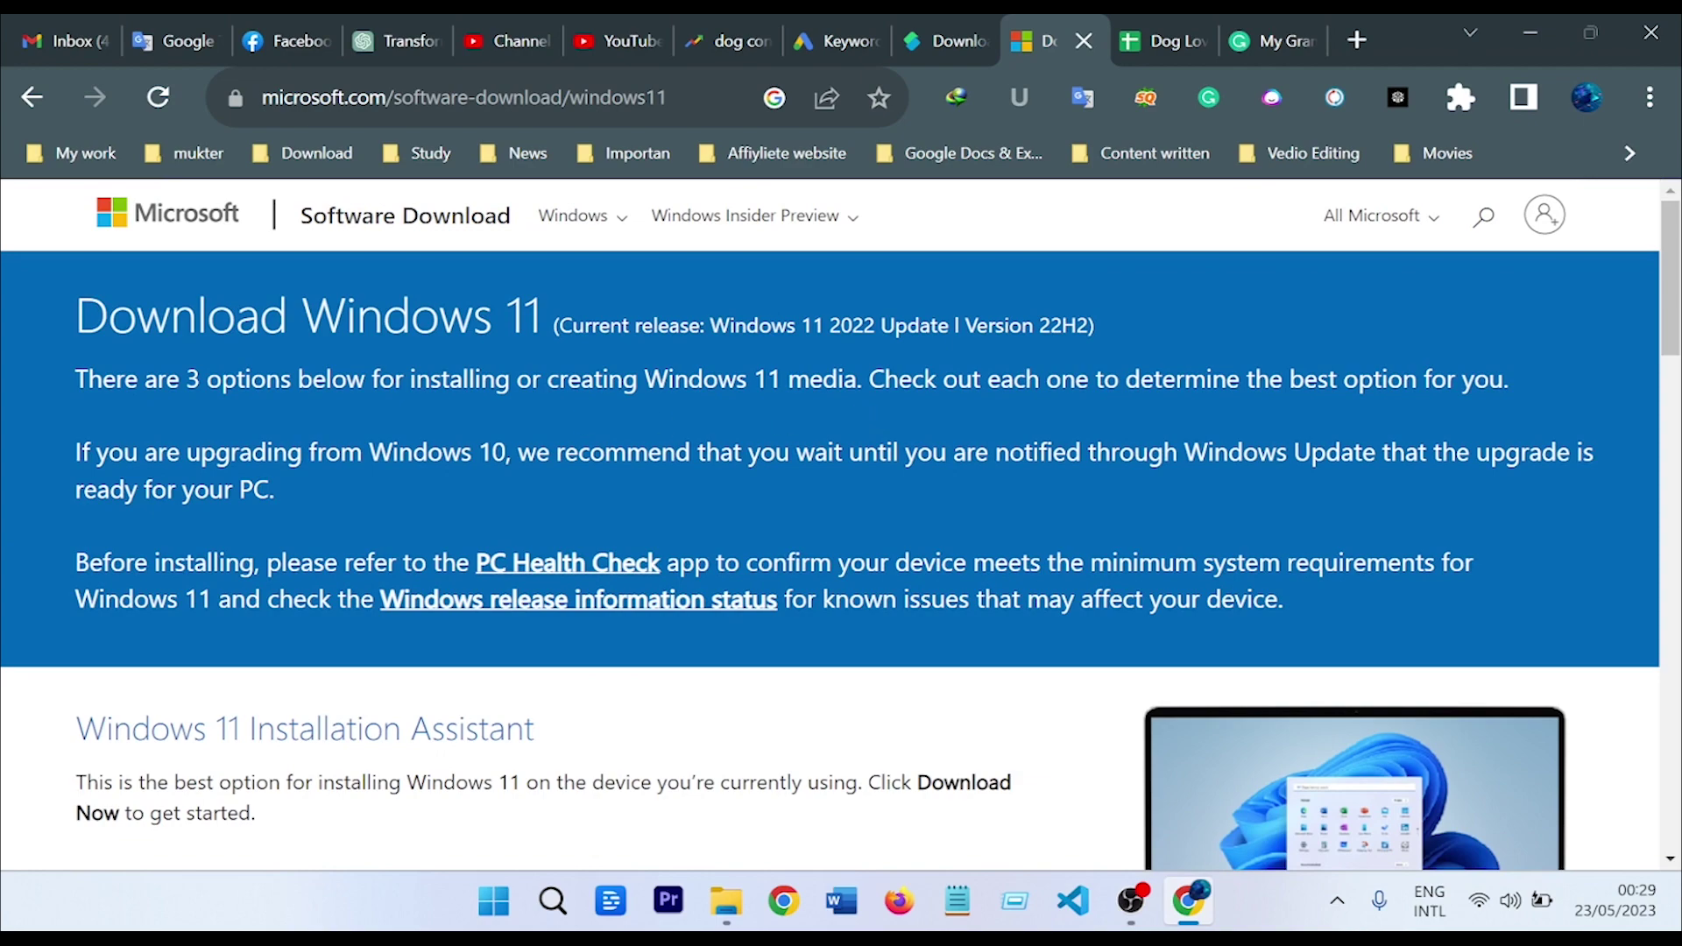
{"action": "scroll", "coordinate": [613, 410], "scroll_direction": "down", "scroll_amount": 6}
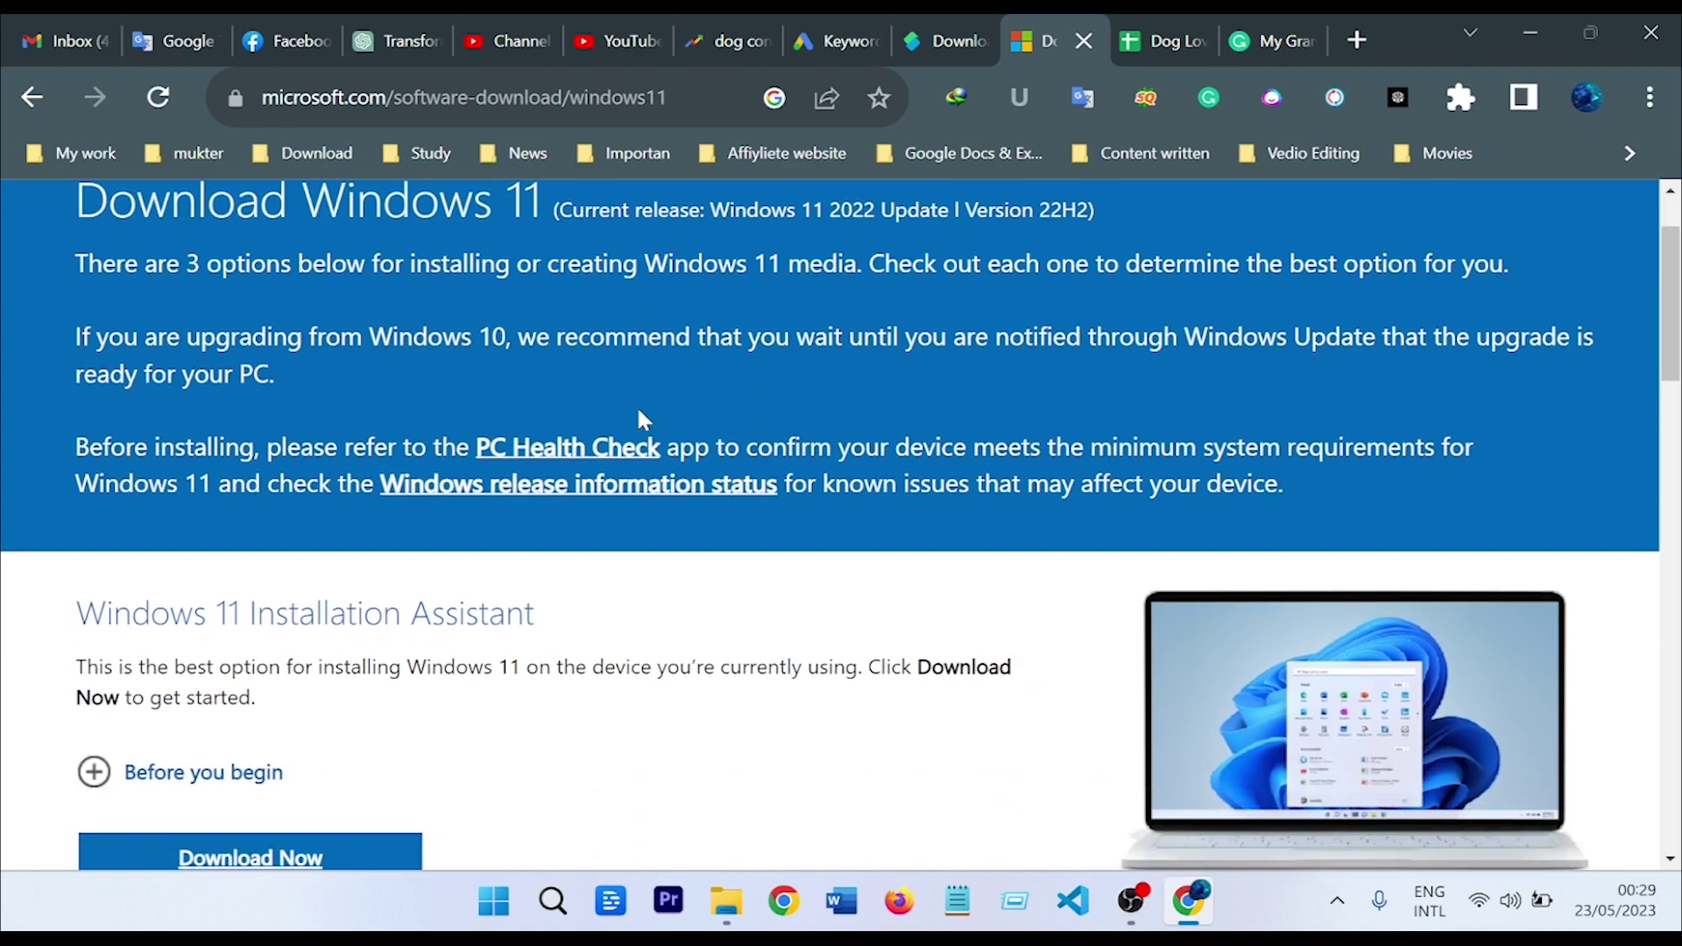
{"action": "scroll", "coordinate": [645, 421], "scroll_direction": "down", "scroll_amount": 3}
{"action": "scroll", "coordinate": [648, 416], "scroll_direction": "up", "scroll_amount": 9}
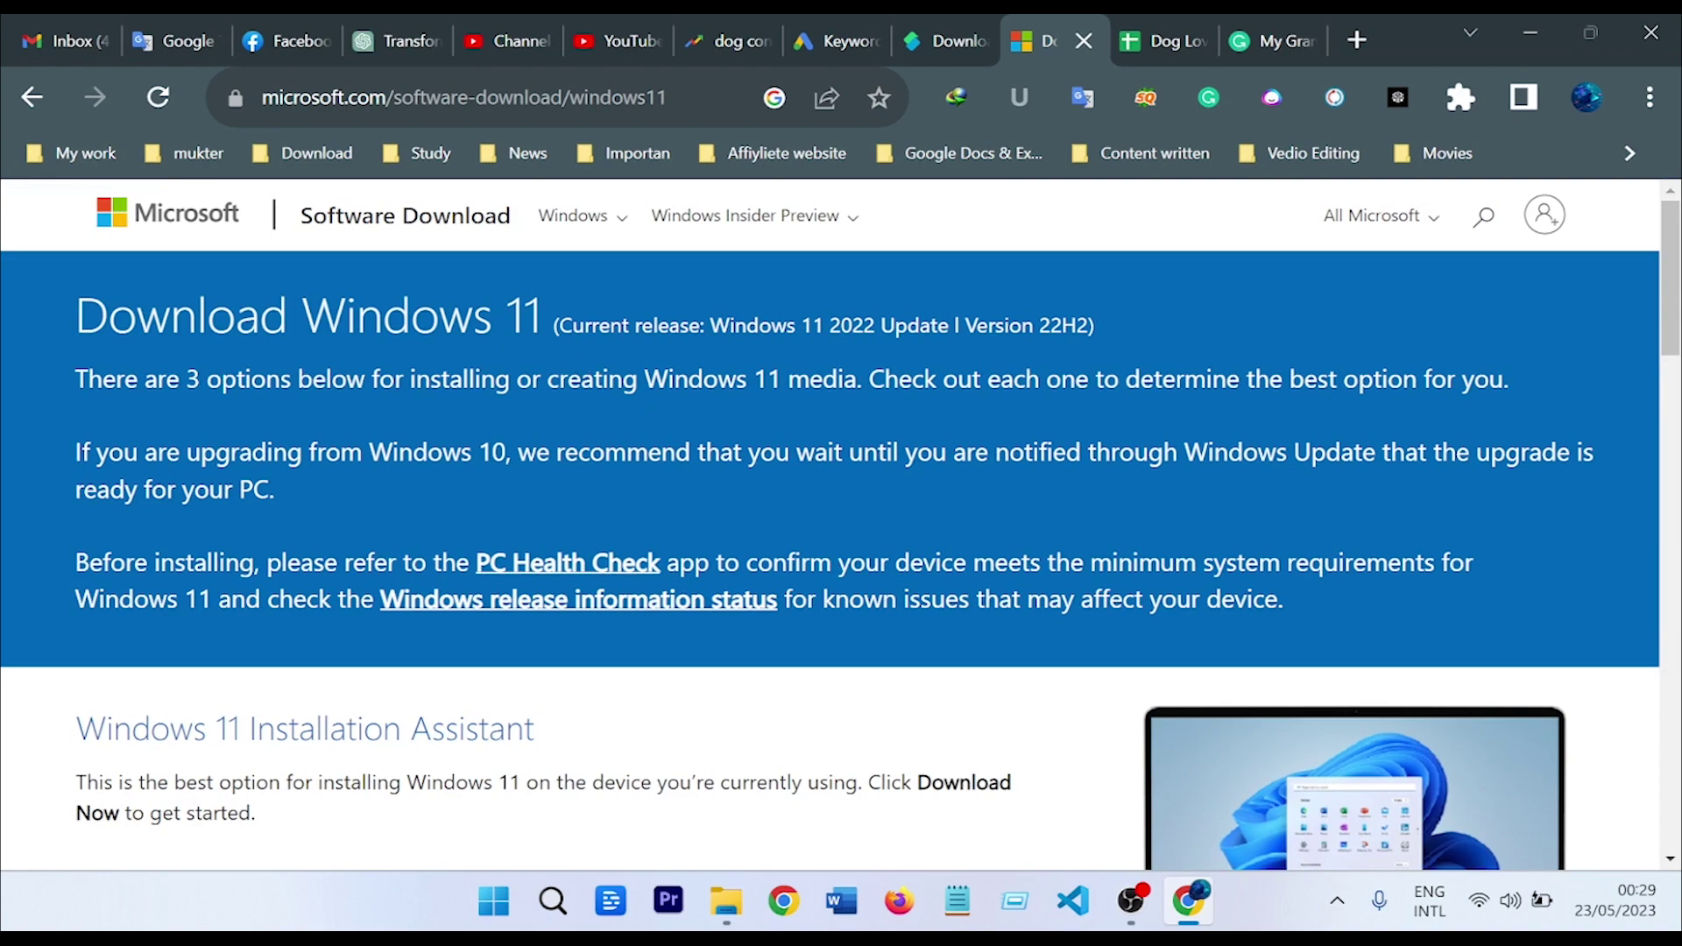
Step: Choose Windows 11 (multi-edition ISO for x64 devices) in the Disk Image section and request its download
{"action": "scroll", "coordinate": [783, 403], "scroll_direction": "down", "scroll_amount": 10}
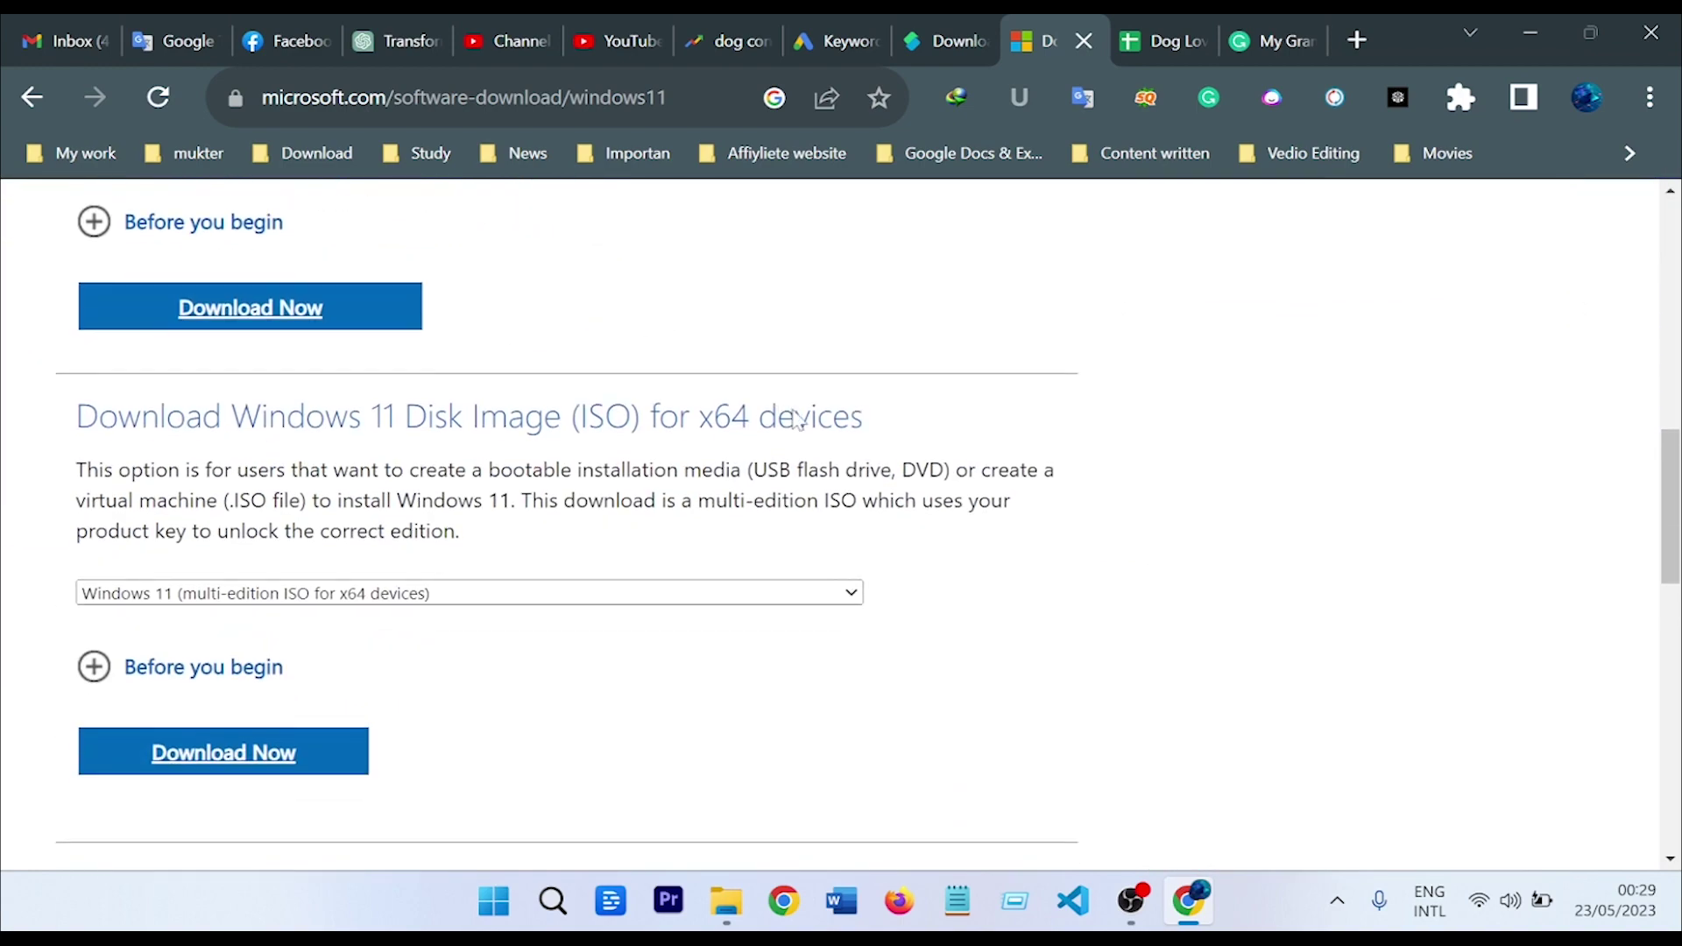
{"action": "scroll", "coordinate": [801, 373], "scroll_direction": "down", "scroll_amount": 2}
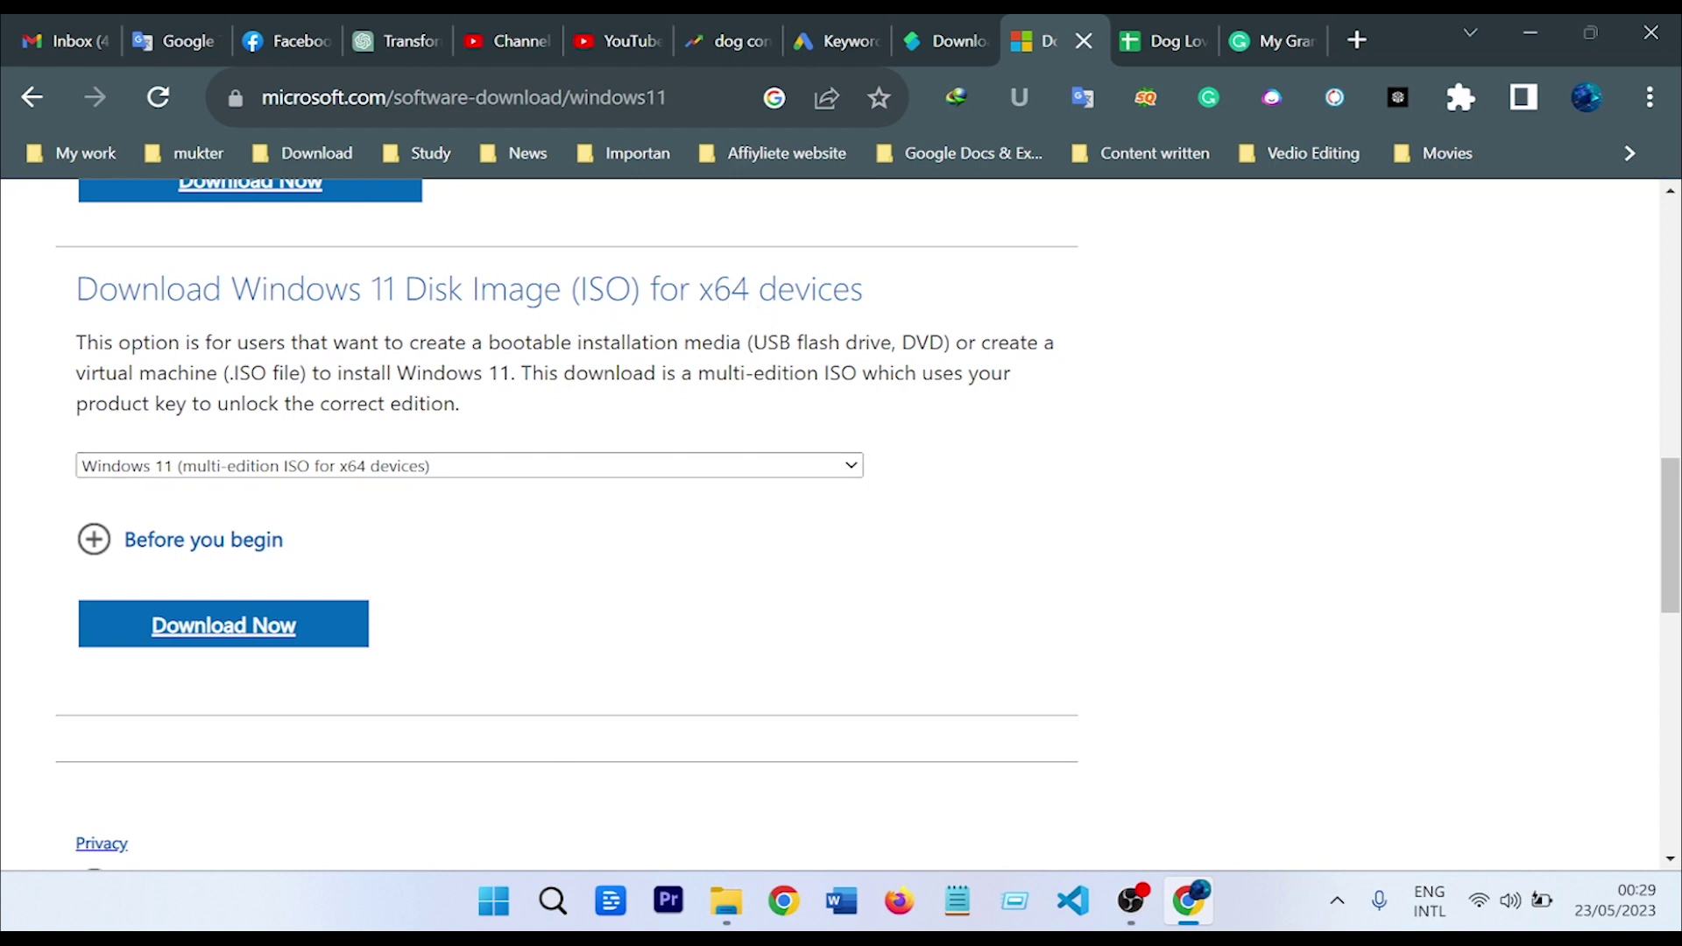
{"action": "left_click", "coordinate": [852, 466]}
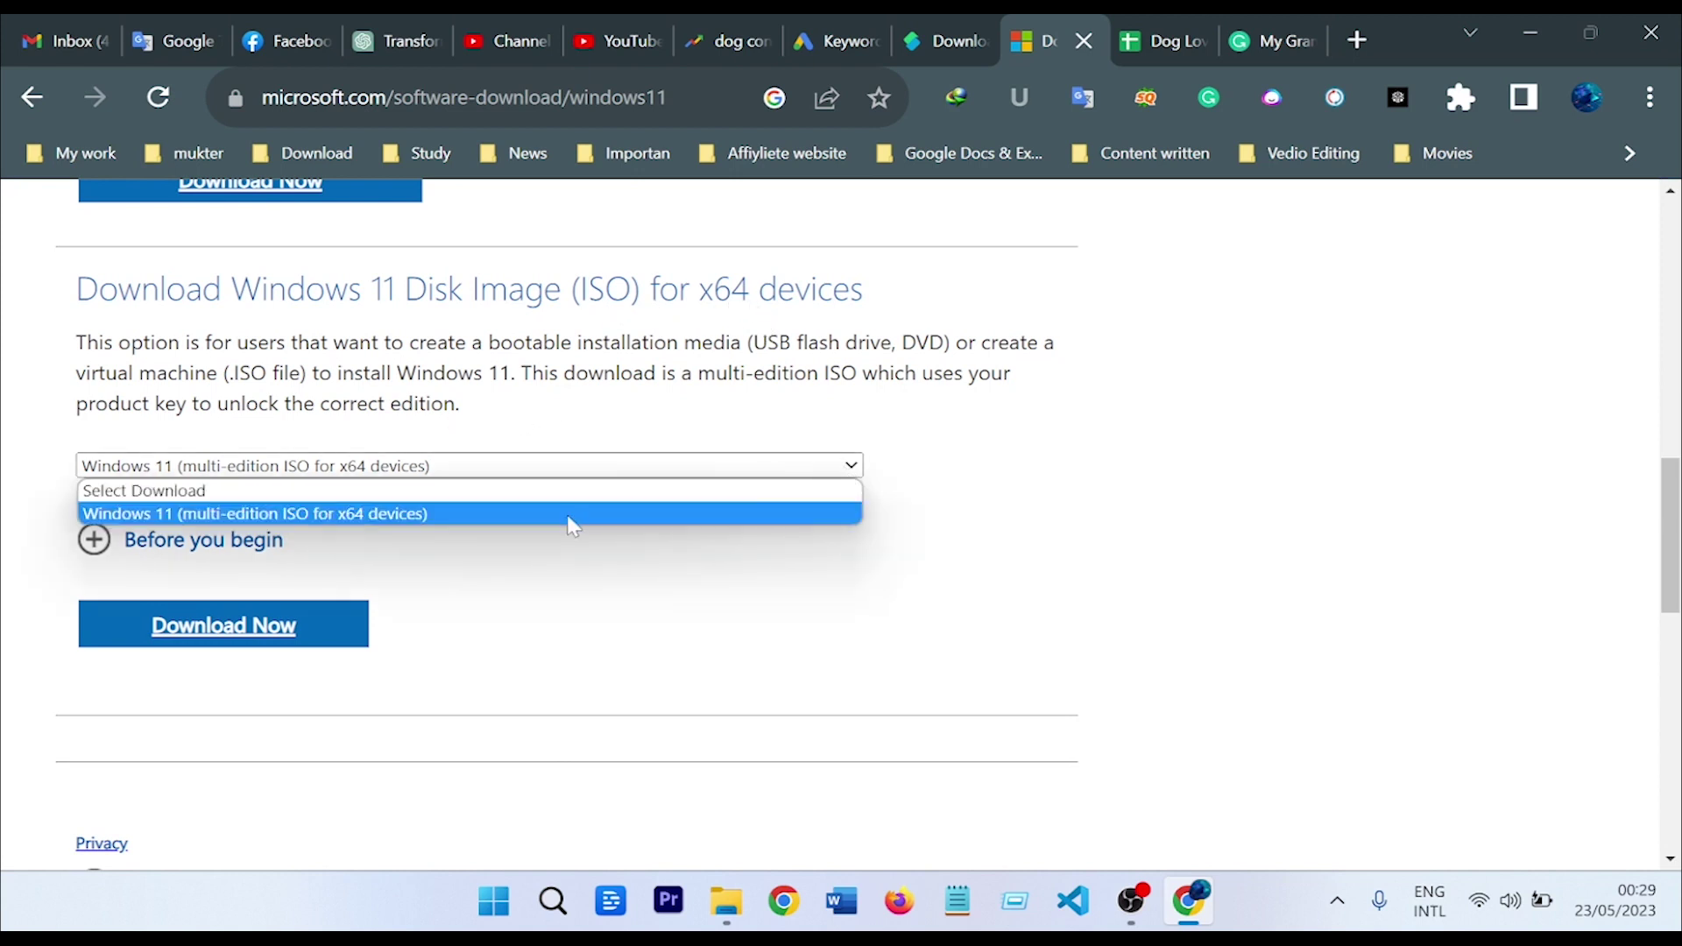
{"action": "left_click", "coordinate": [243, 517]}
{"action": "left_click", "coordinate": [250, 633]}
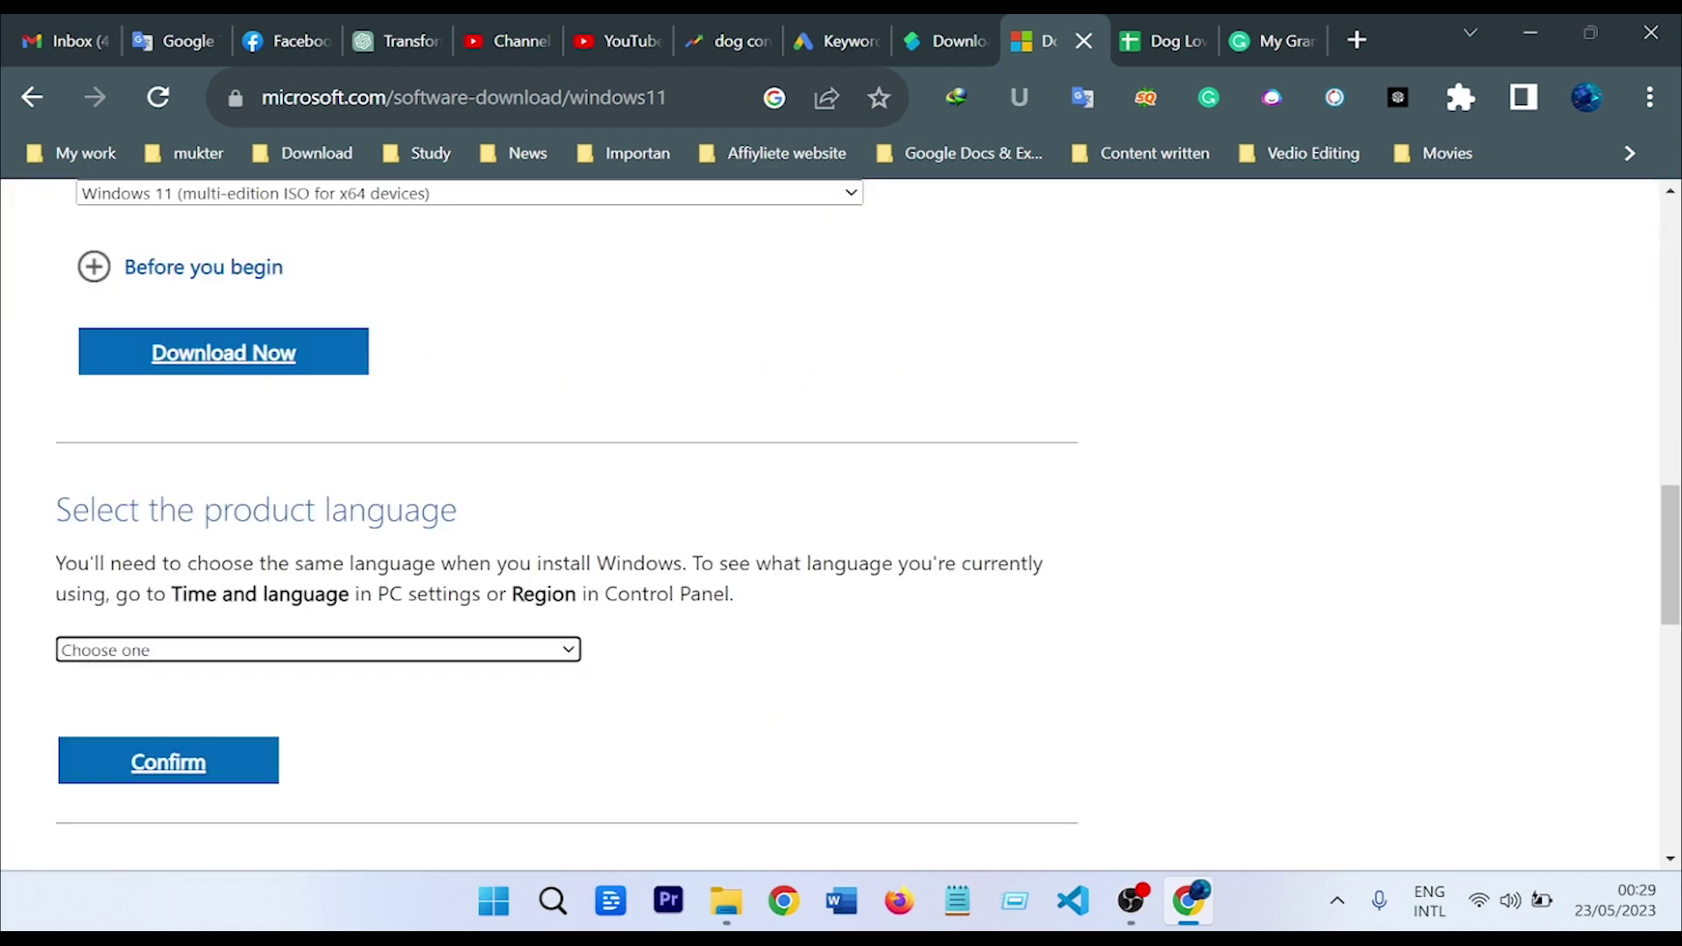
Step: Select English International as the product language and confirm it
{"action": "left_click", "coordinate": [570, 651]}
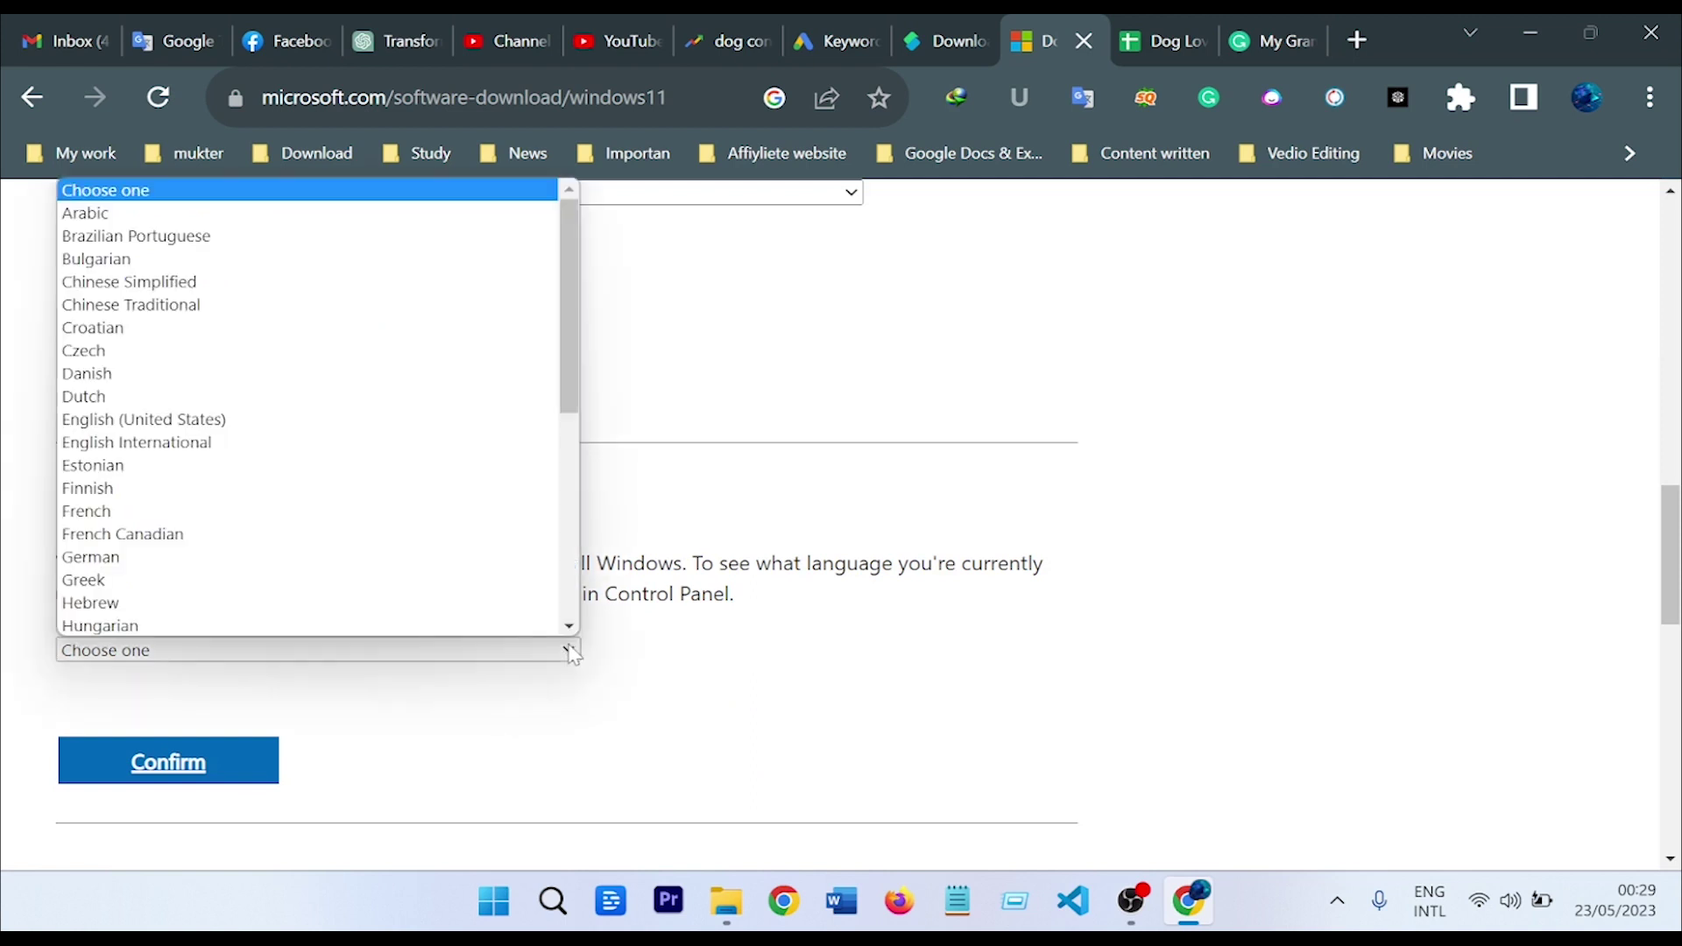
{"action": "left_click", "coordinate": [239, 456]}
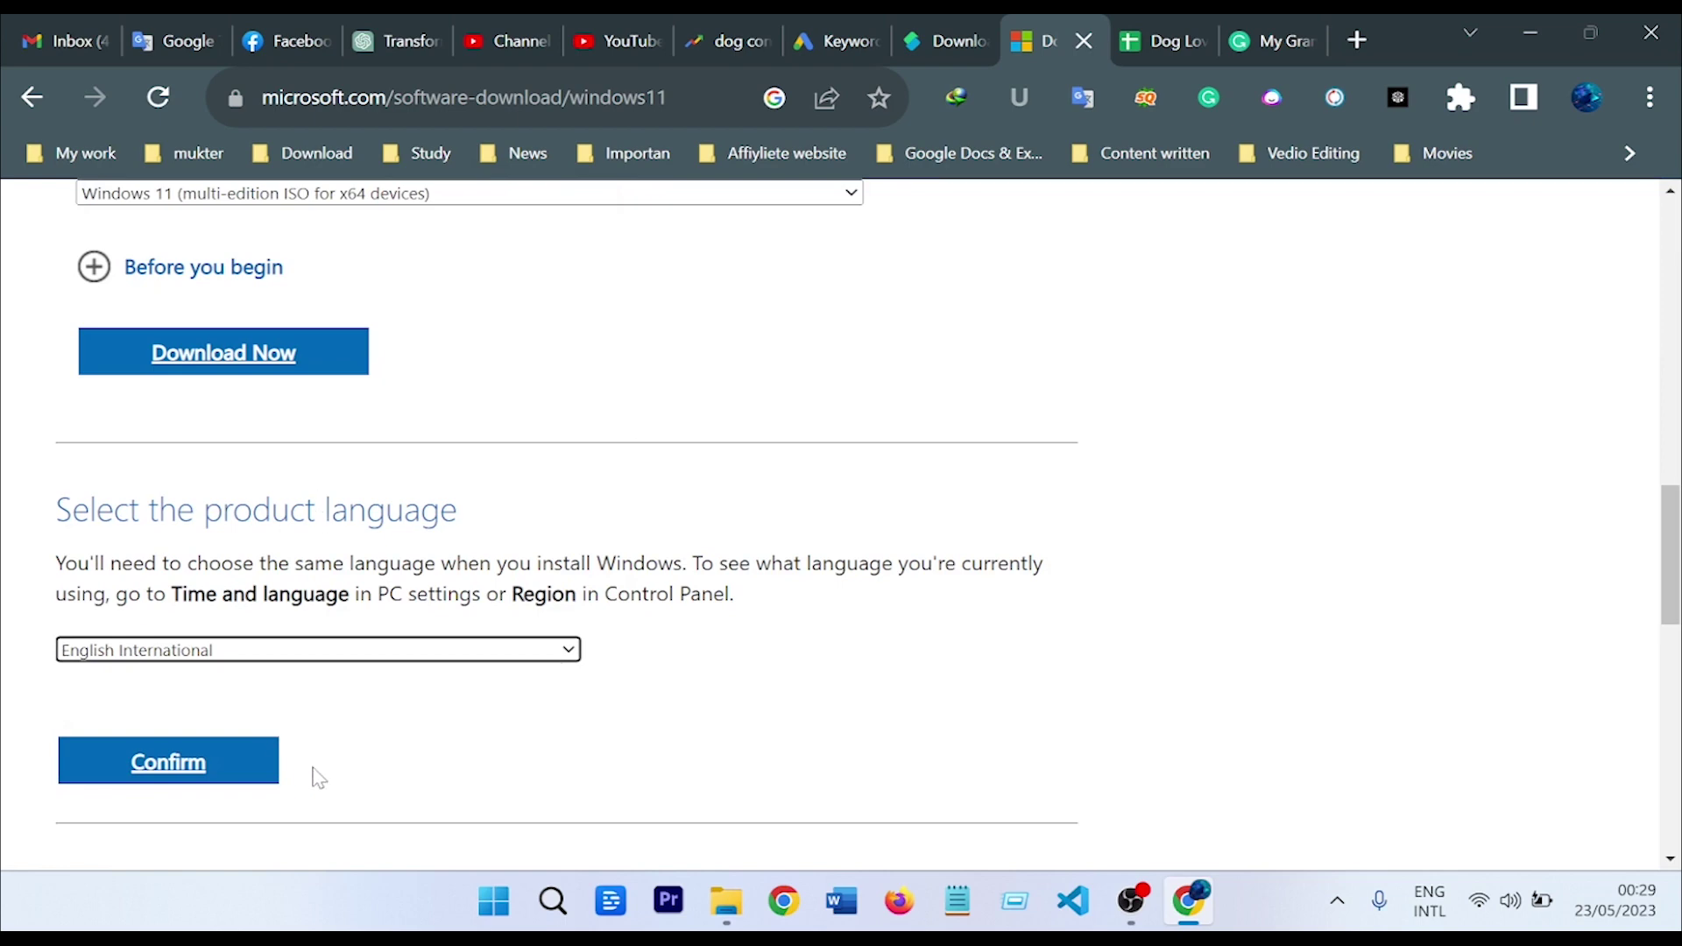
{"action": "left_click", "coordinate": [246, 756]}
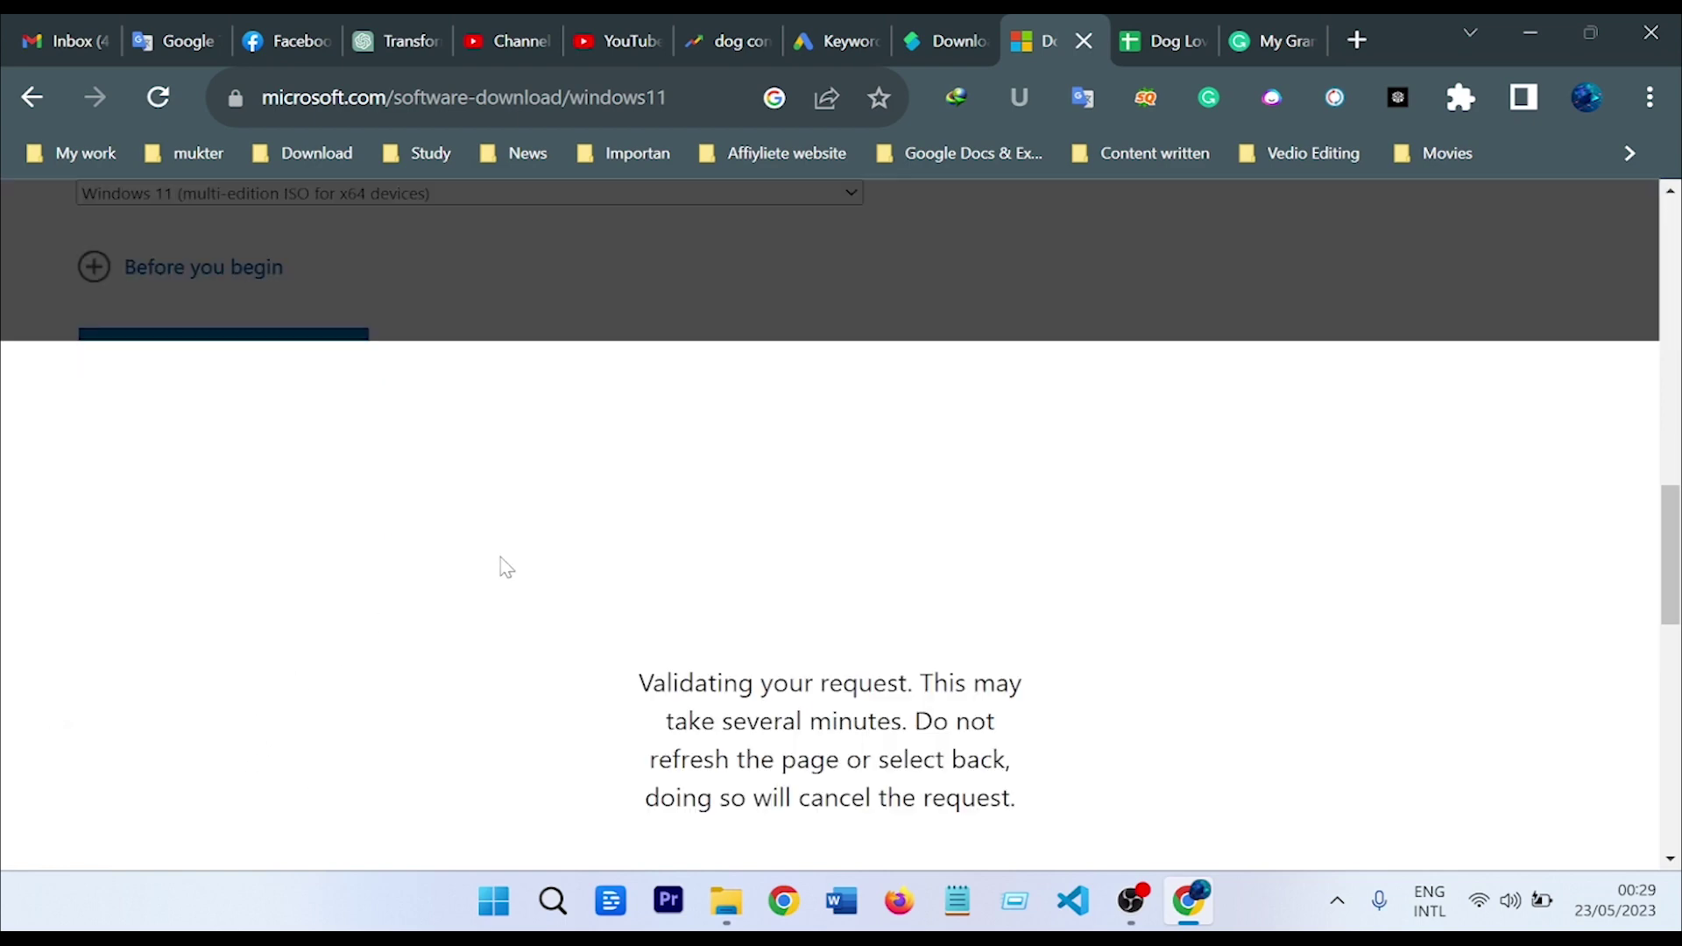
Step: Request the 64-bit download of Windows 11 English International and cancel the download dialogs
{"action": "scroll", "coordinate": [187, 658], "scroll_direction": "up", "scroll_amount": 3}
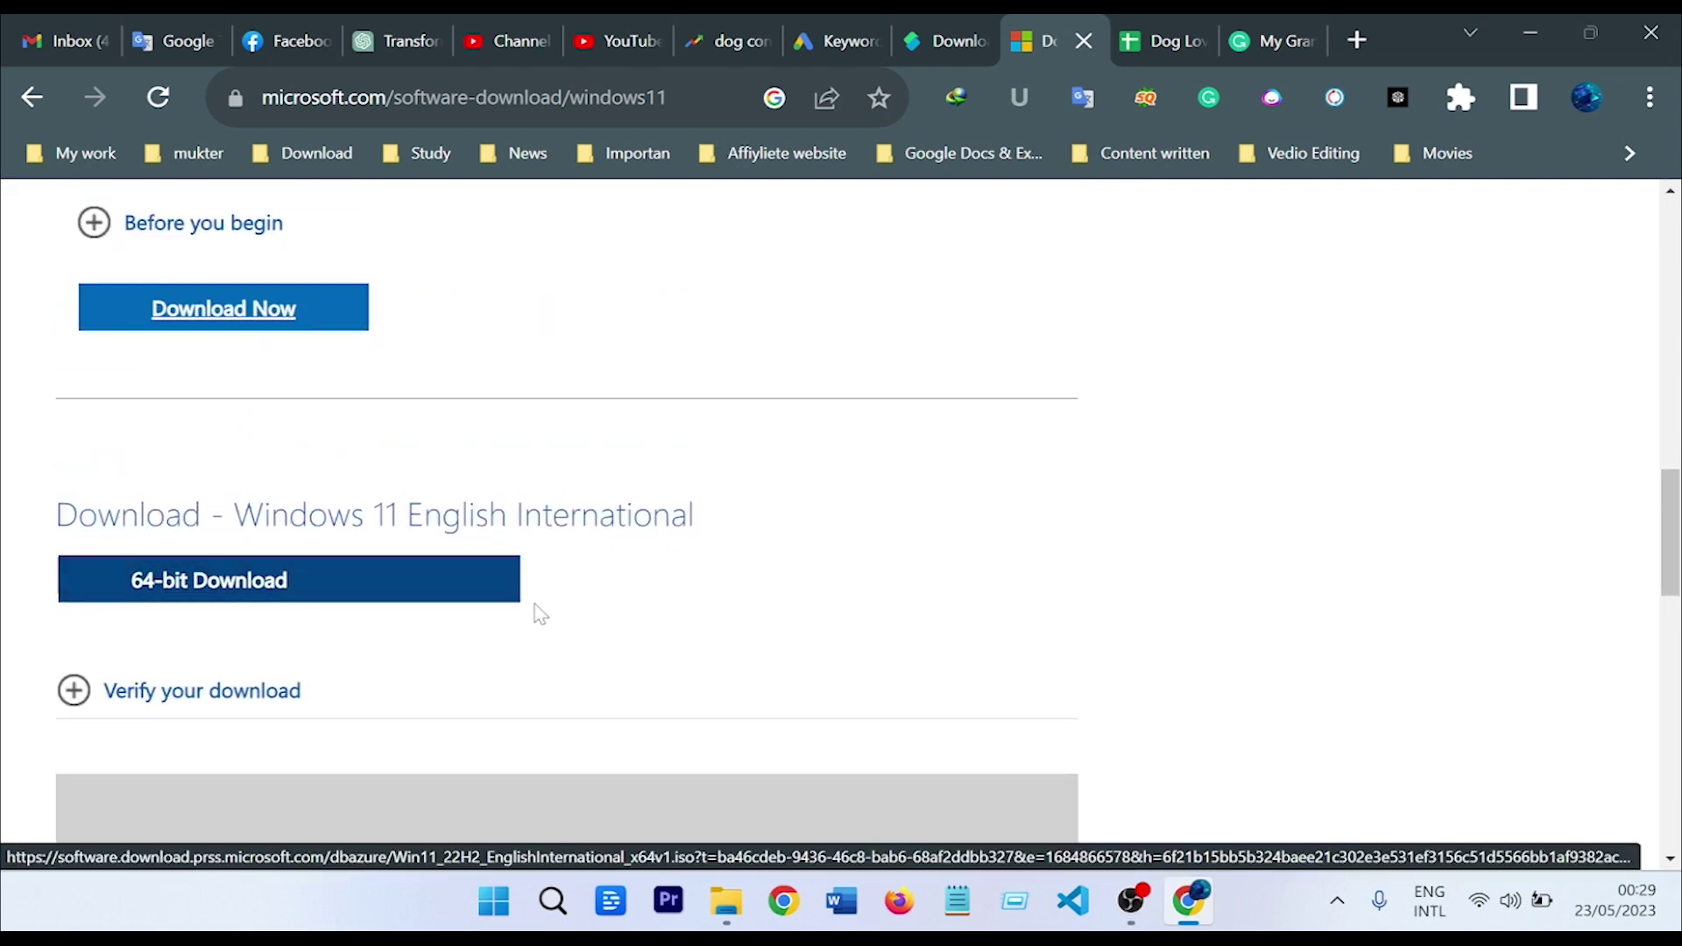
{"action": "scroll", "coordinate": [541, 615], "scroll_direction": "down", "scroll_amount": 1}
{"action": "left_click", "coordinate": [307, 451]}
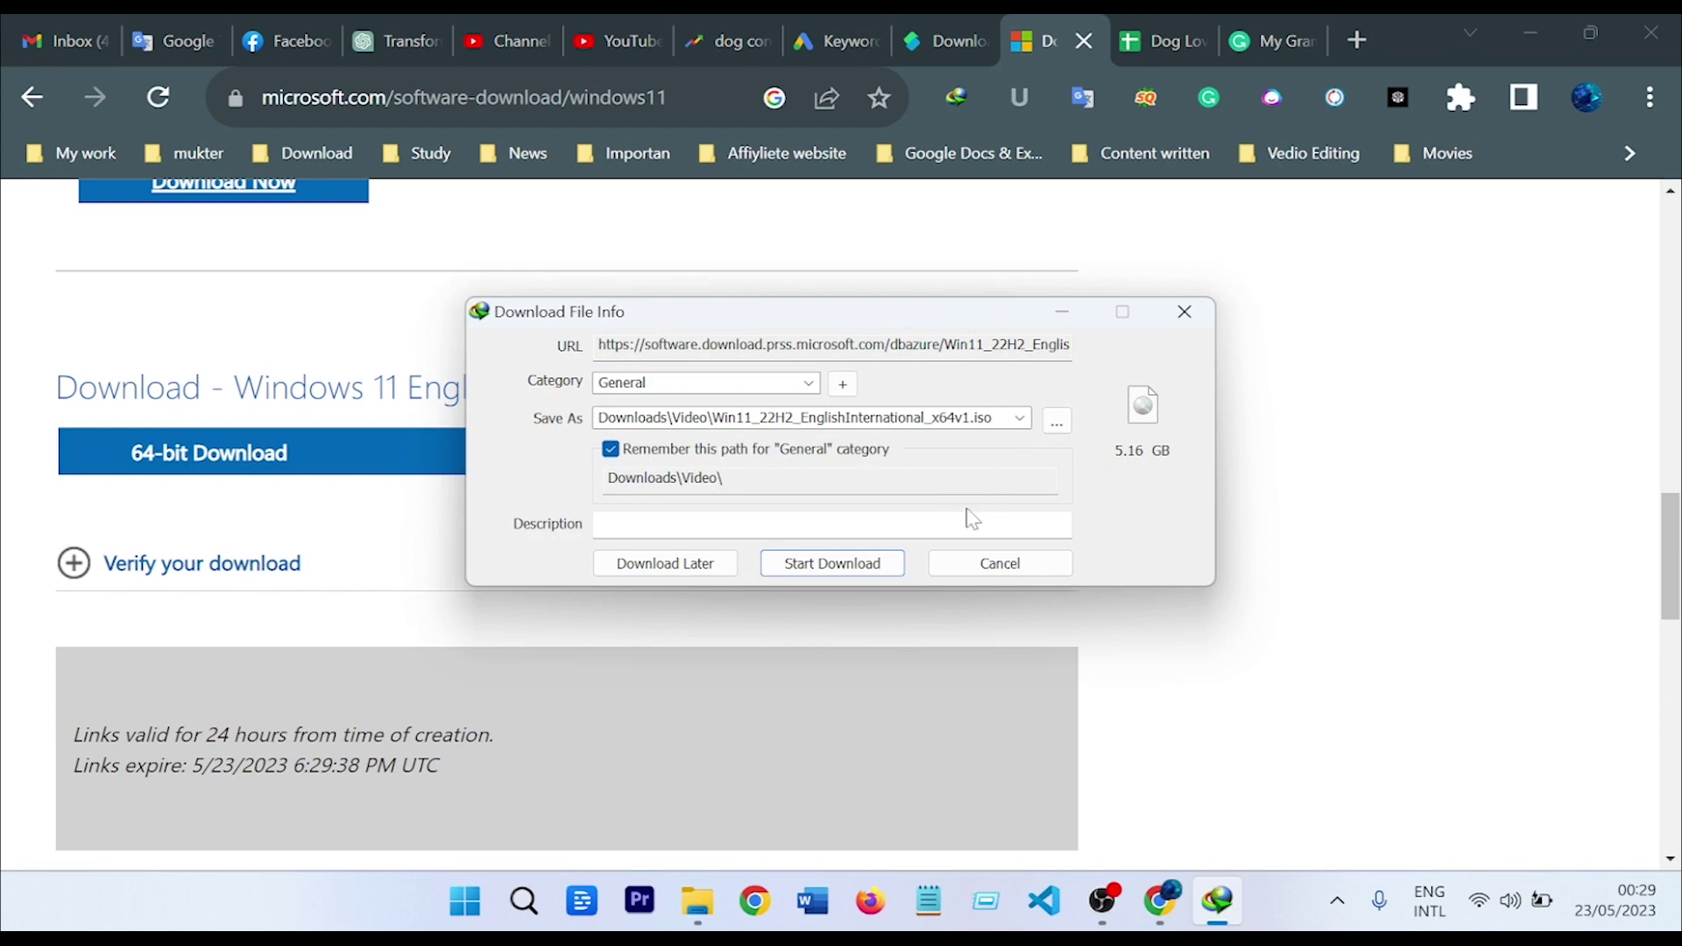
{"action": "left_click", "coordinate": [1185, 312]}
{"action": "left_click", "coordinate": [924, 568]}
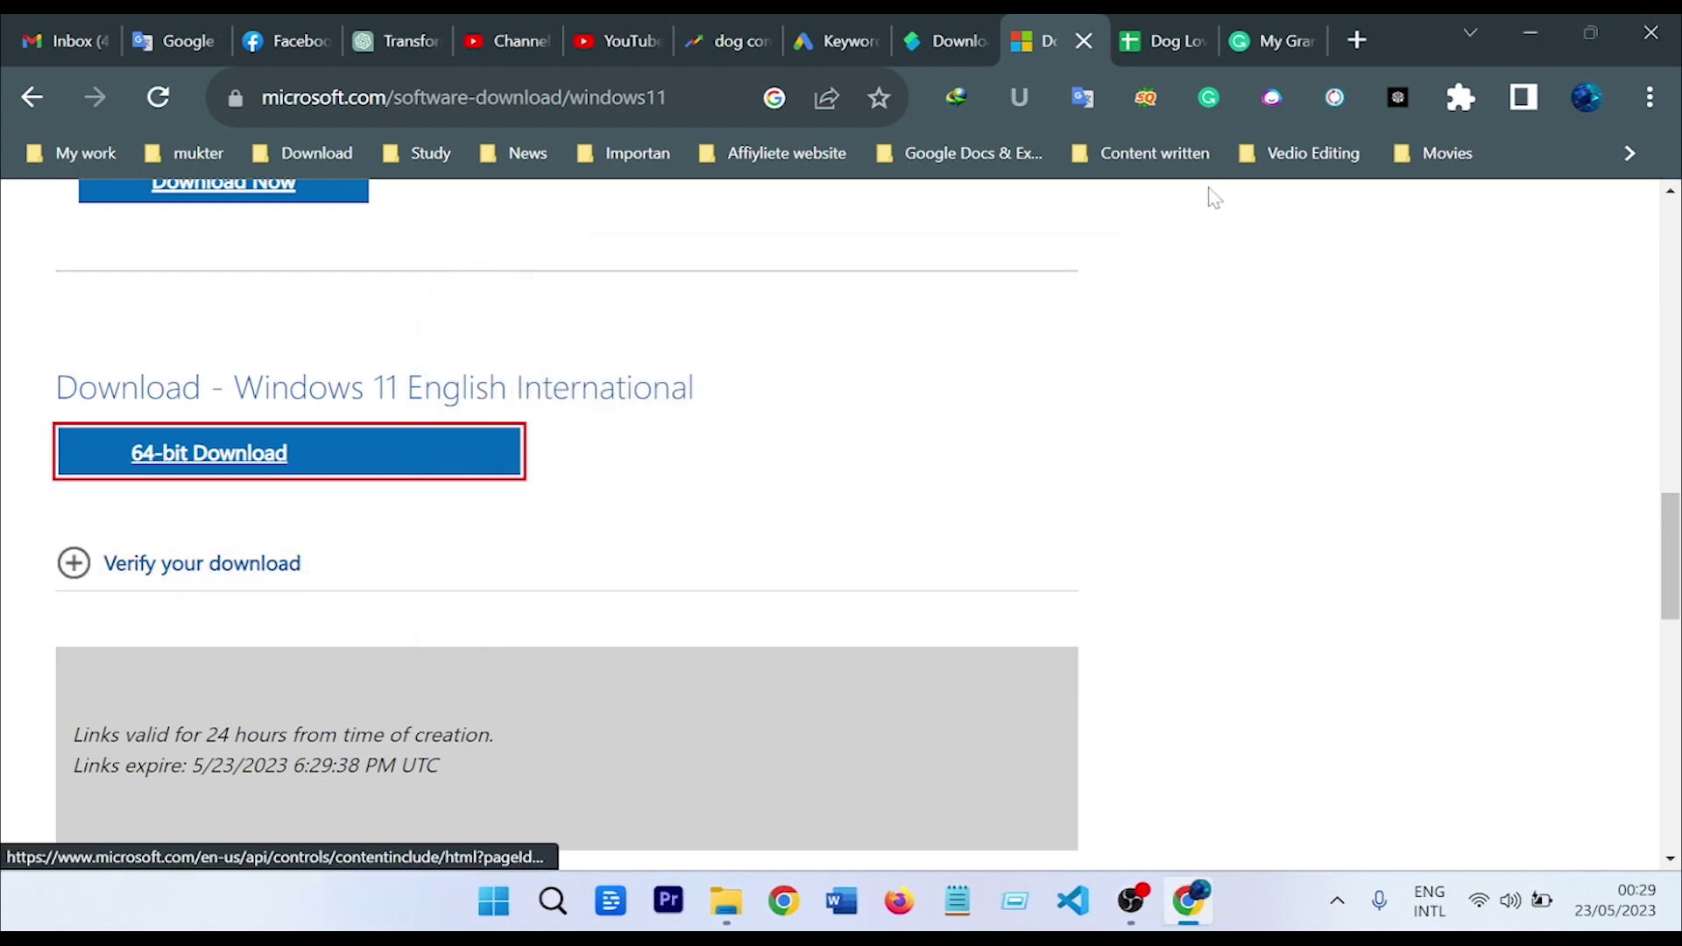
Step: Launch rufus-3.20 from the Programs folder in Downloads and keep CCCOMA_X64FRE_EN-GB_DV9 (E:) [16 GB] as the device
{"action": "left_click", "coordinate": [1529, 40]}
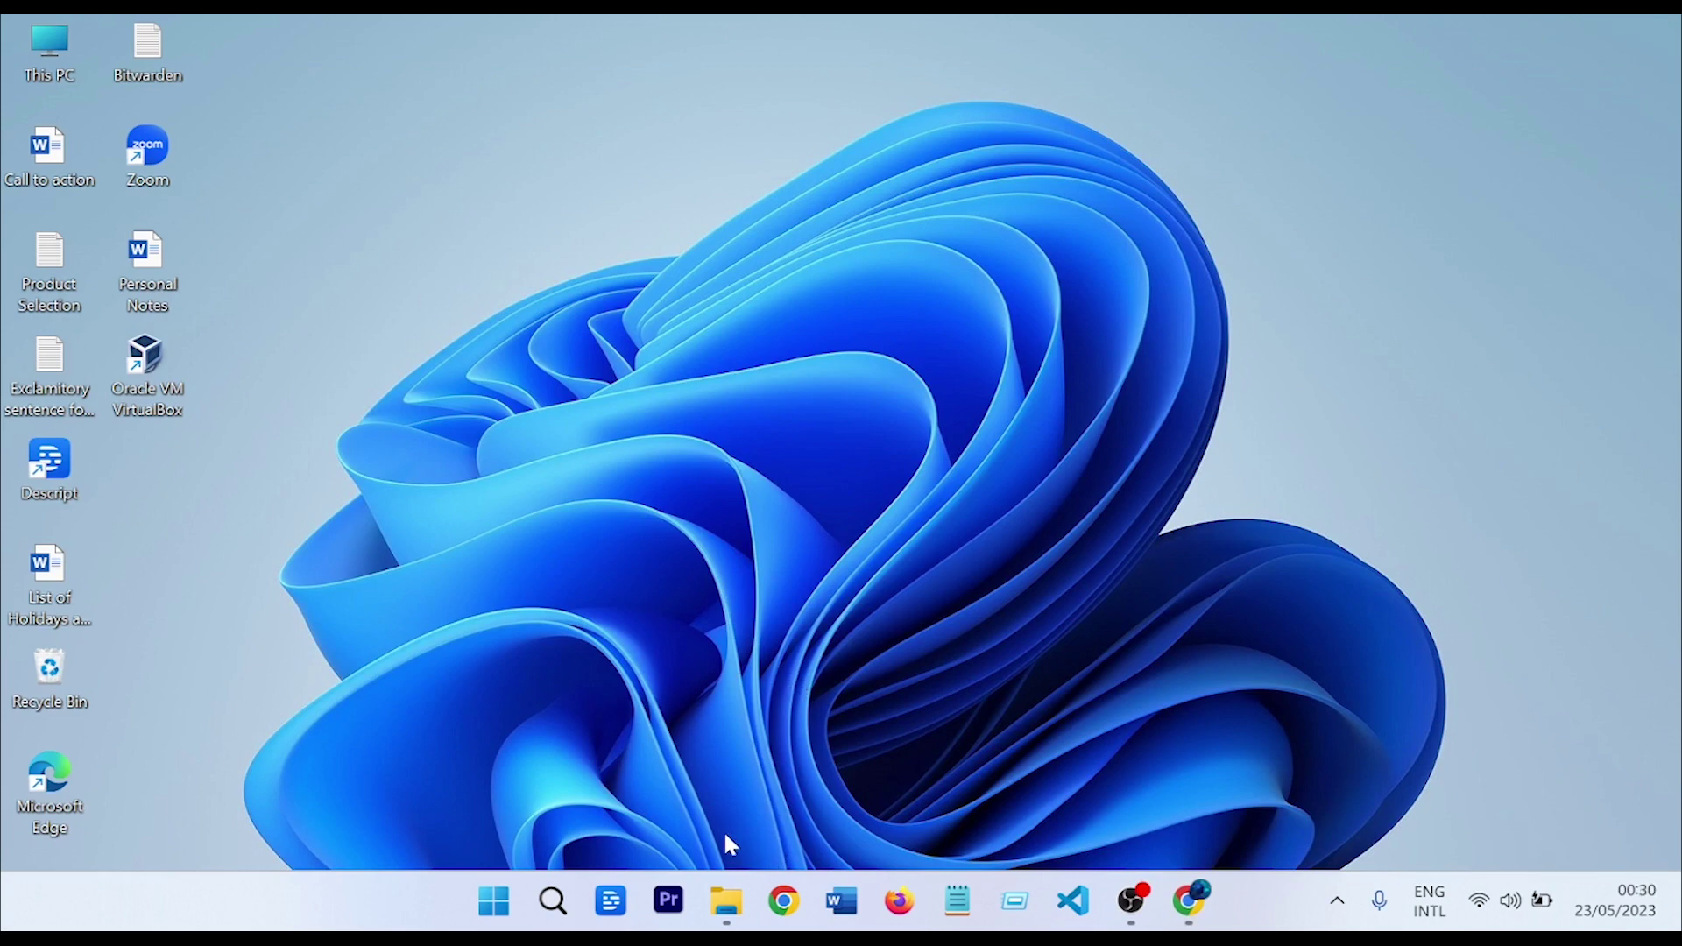
{"action": "left_click", "coordinate": [733, 906]}
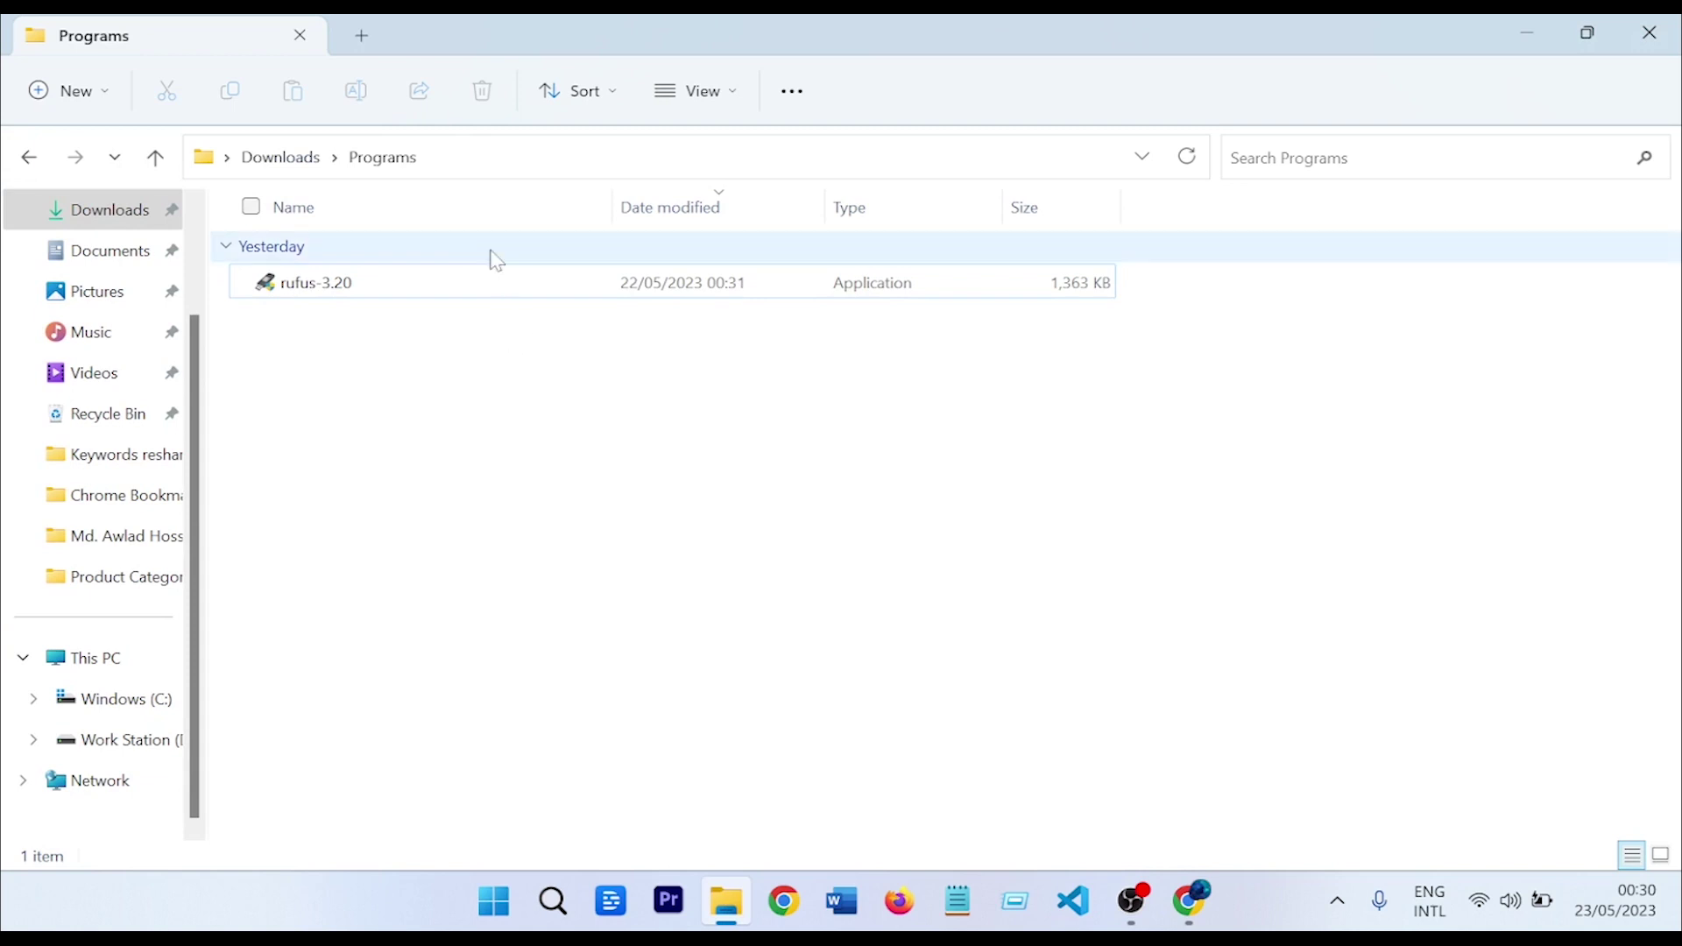
{"action": "double_click", "coordinate": [474, 291]}
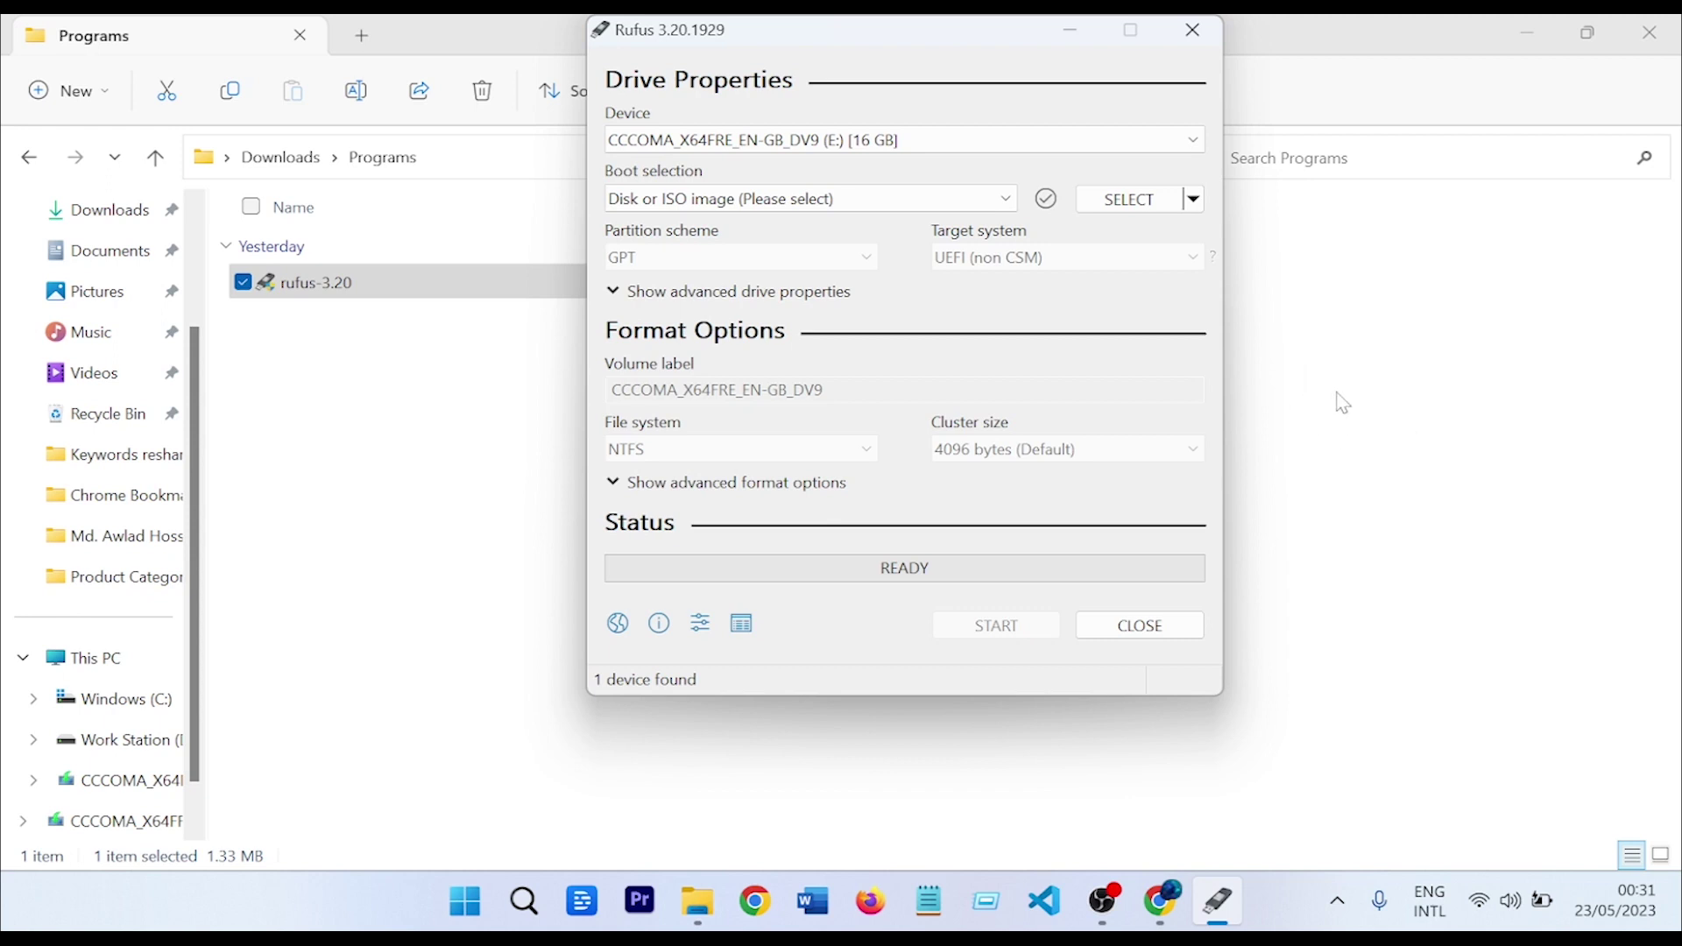
{"action": "left_click", "coordinate": [1192, 149]}
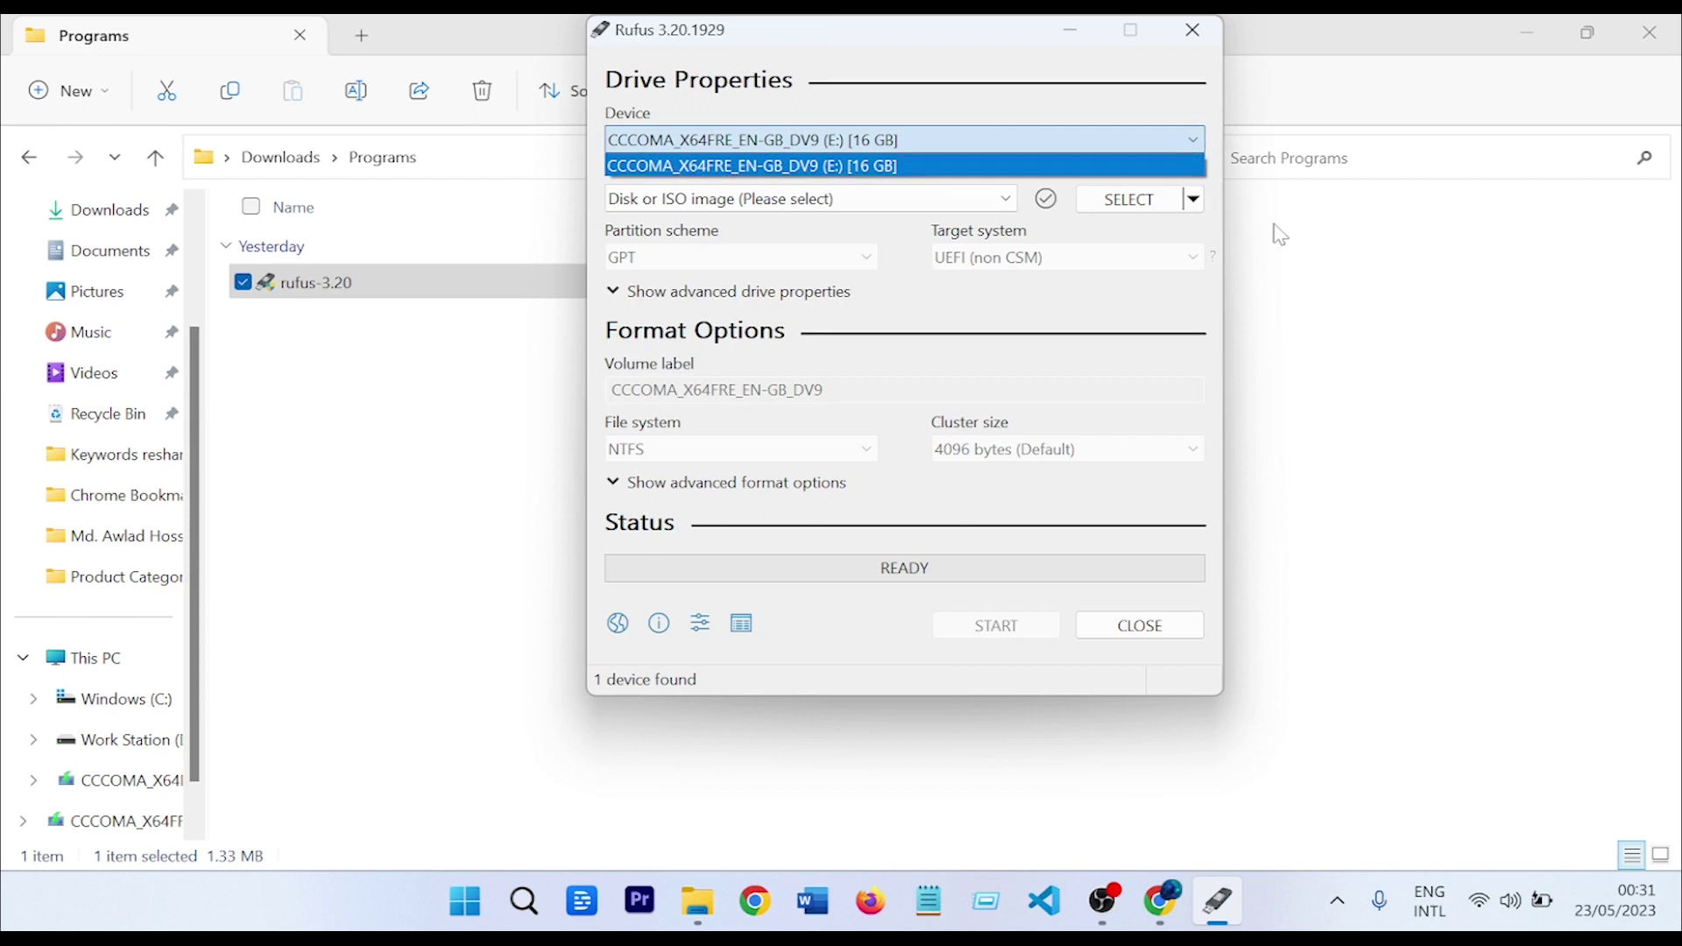
{"action": "left_click", "coordinate": [1202, 220]}
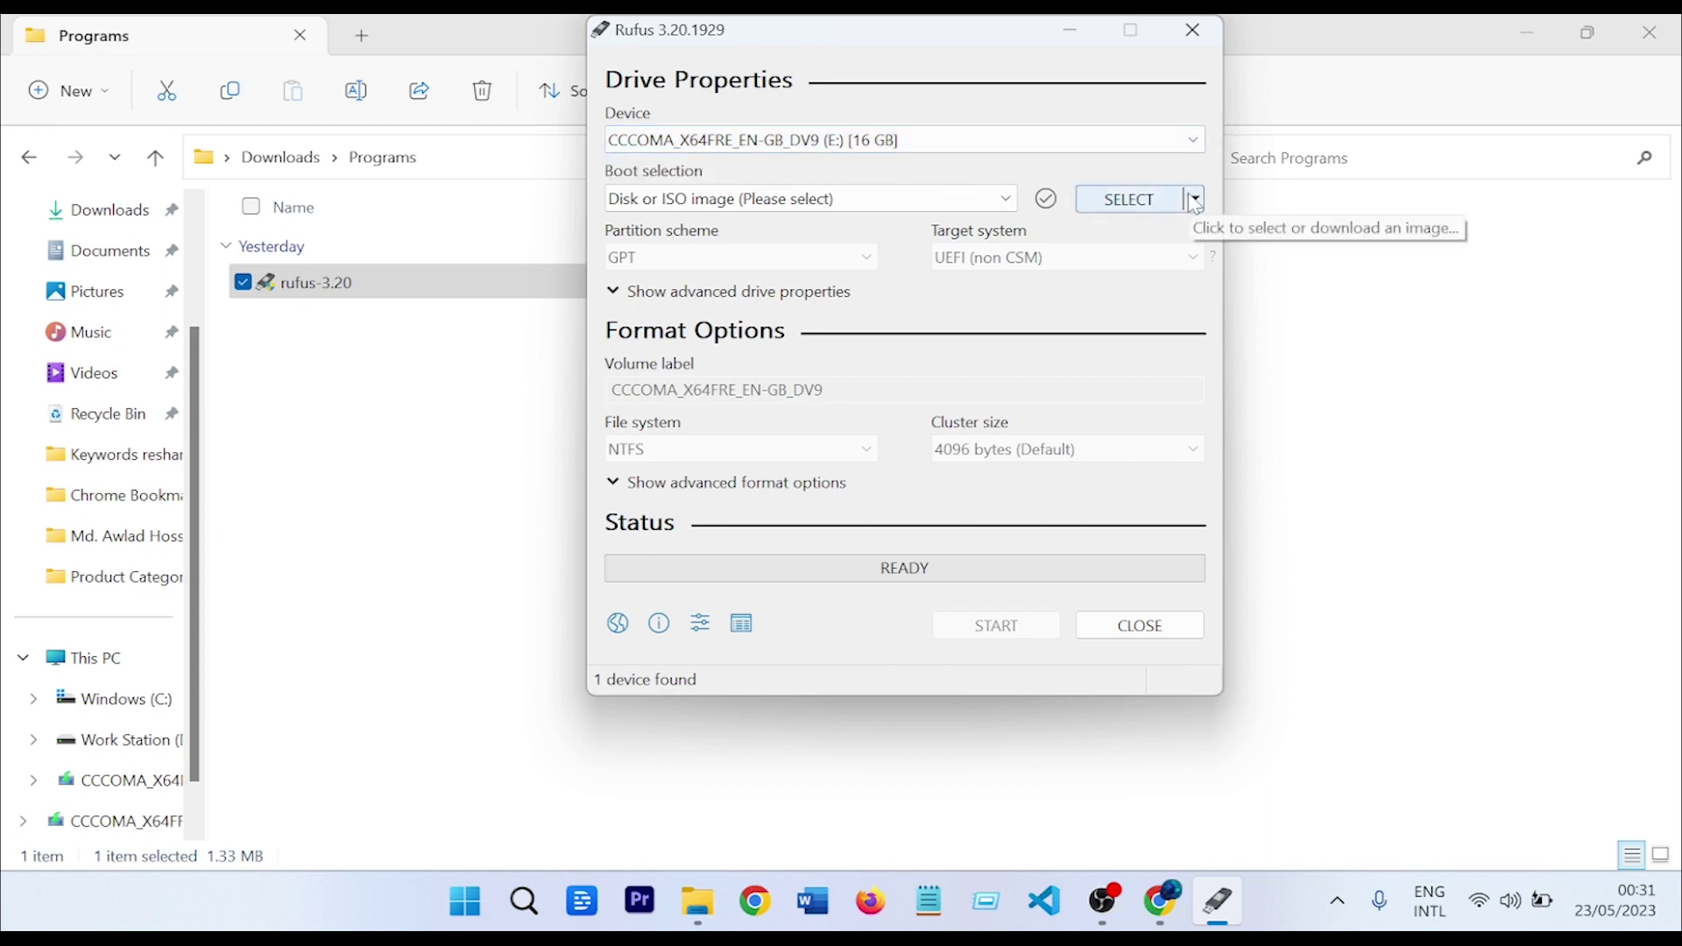
Step: Load Win11_22H2_EnglishInternational_x64v1 from the Software\OS folder on Work Station (D:) as the boot image
{"action": "left_click", "coordinate": [1157, 201]}
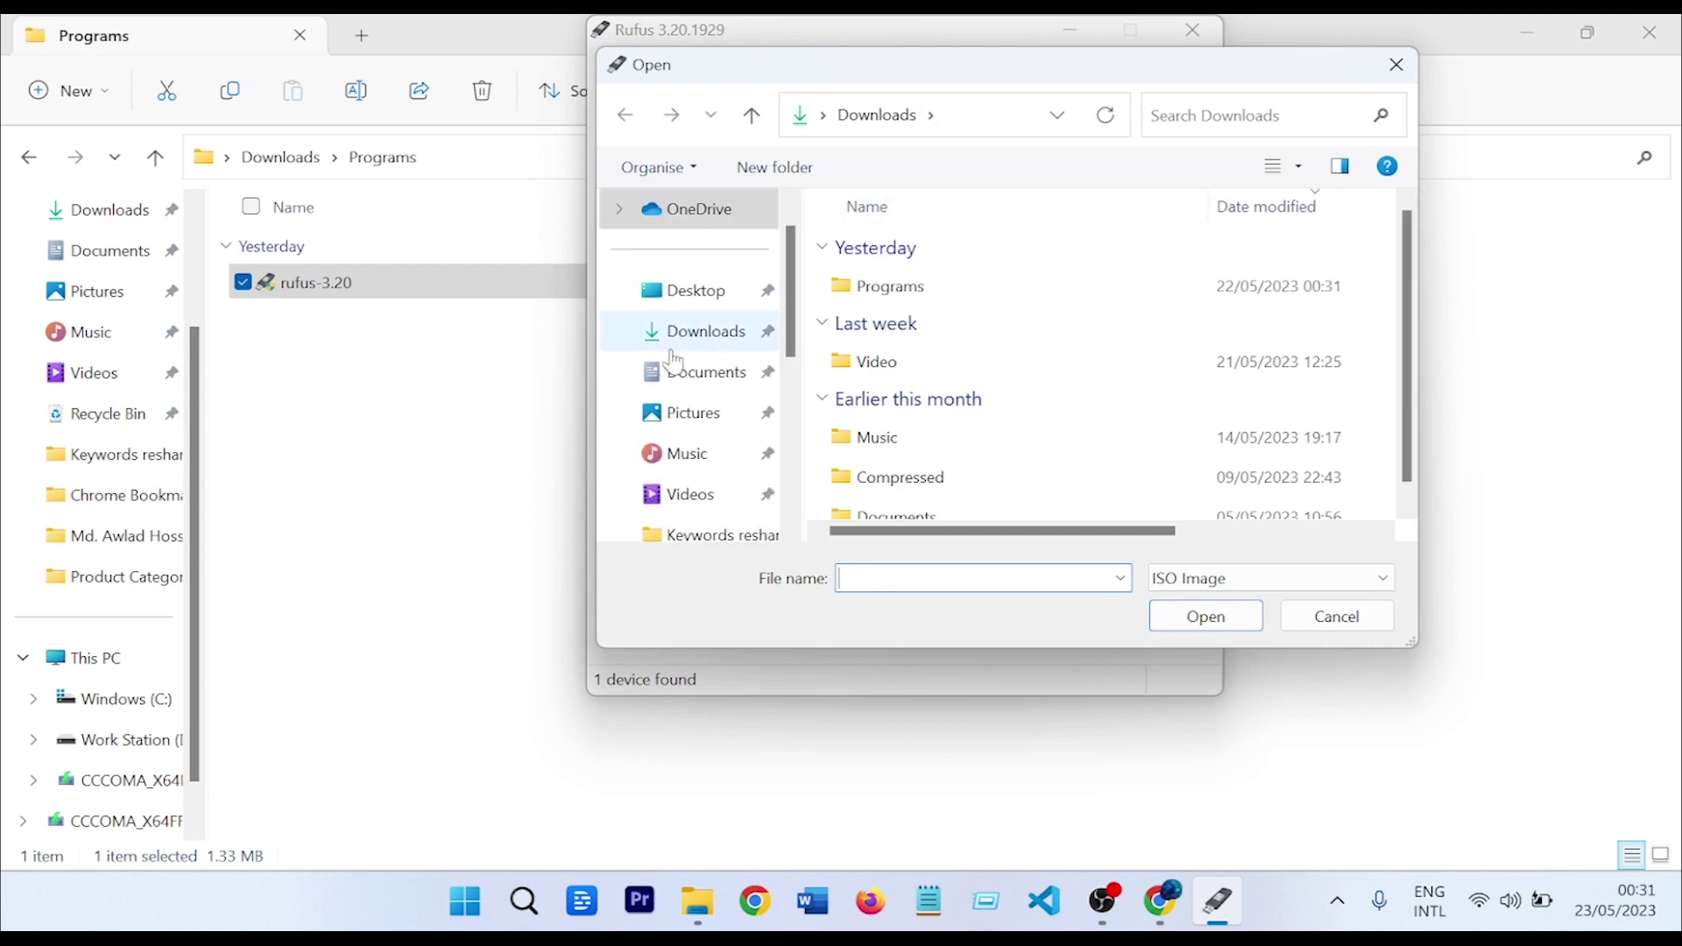
{"action": "left_click_drag", "start_coordinate": [798, 322], "coordinate": [803, 460]}
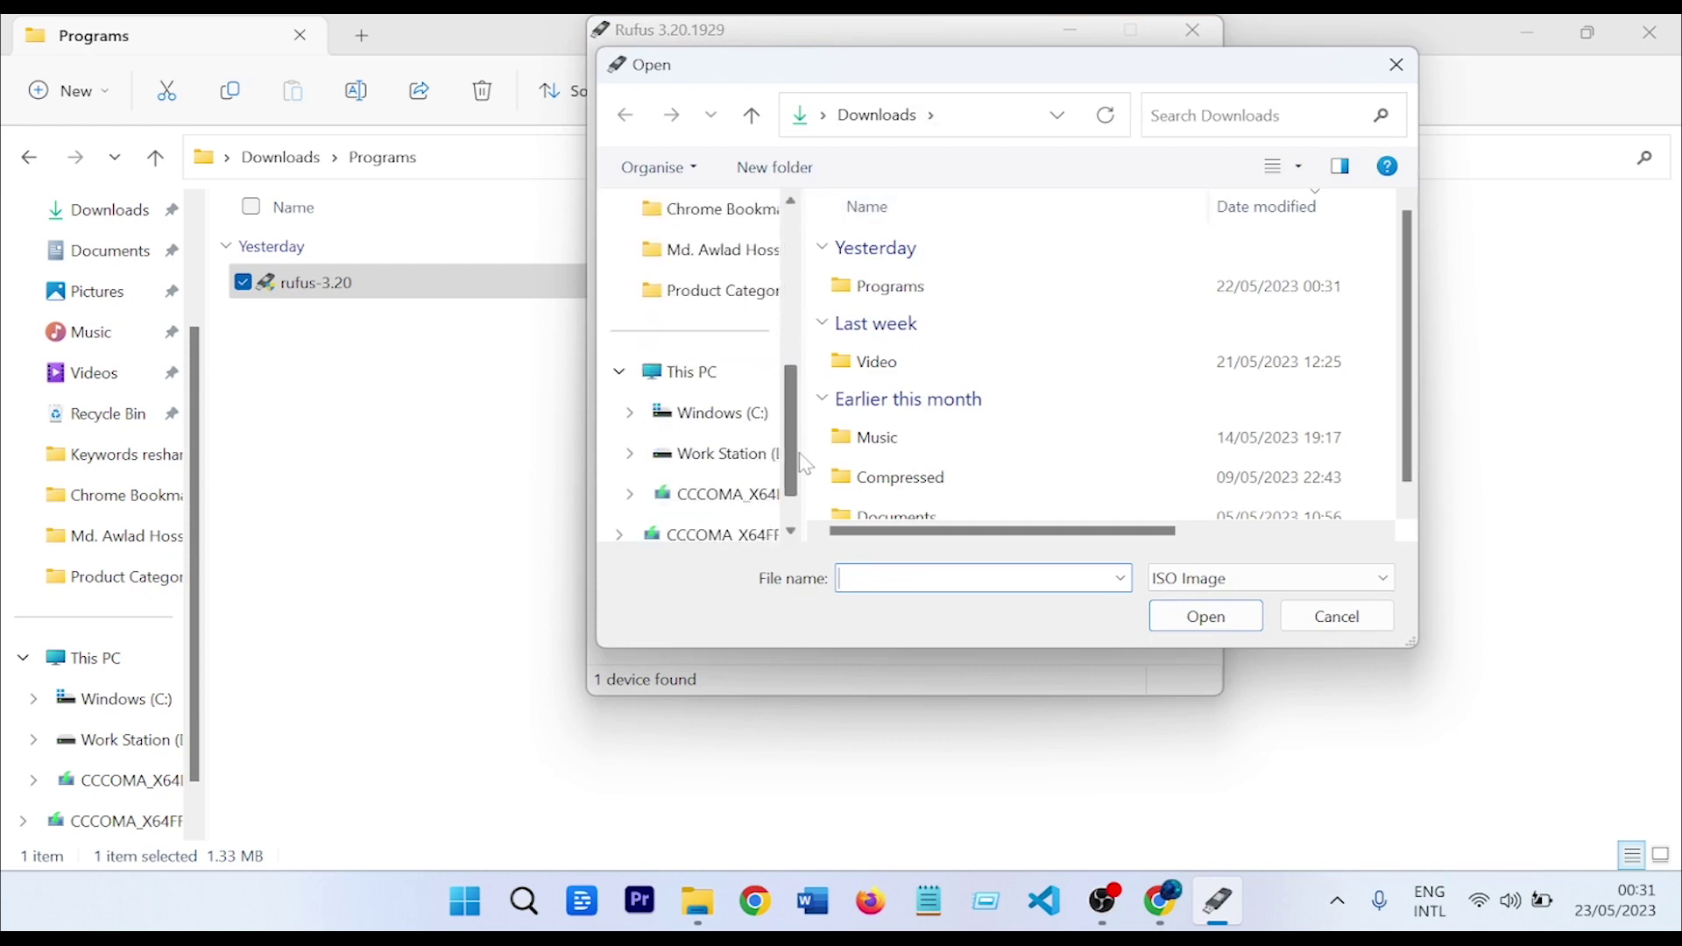
{"action": "left_click", "coordinate": [683, 468]}
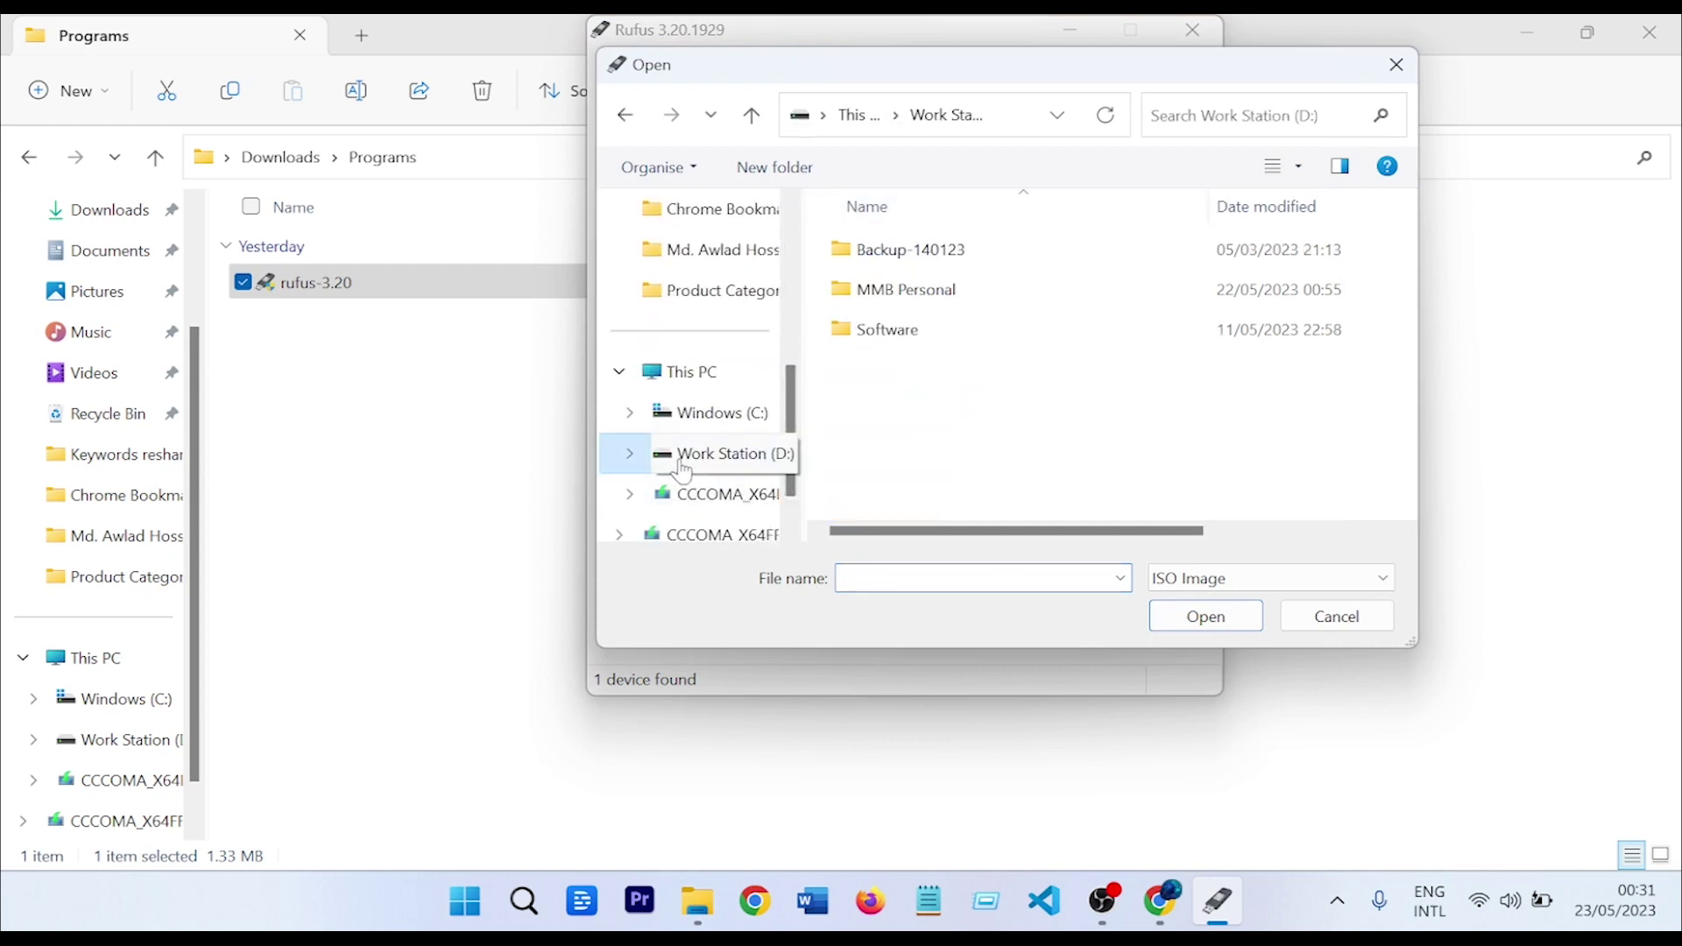
{"action": "double_click", "coordinate": [889, 327]}
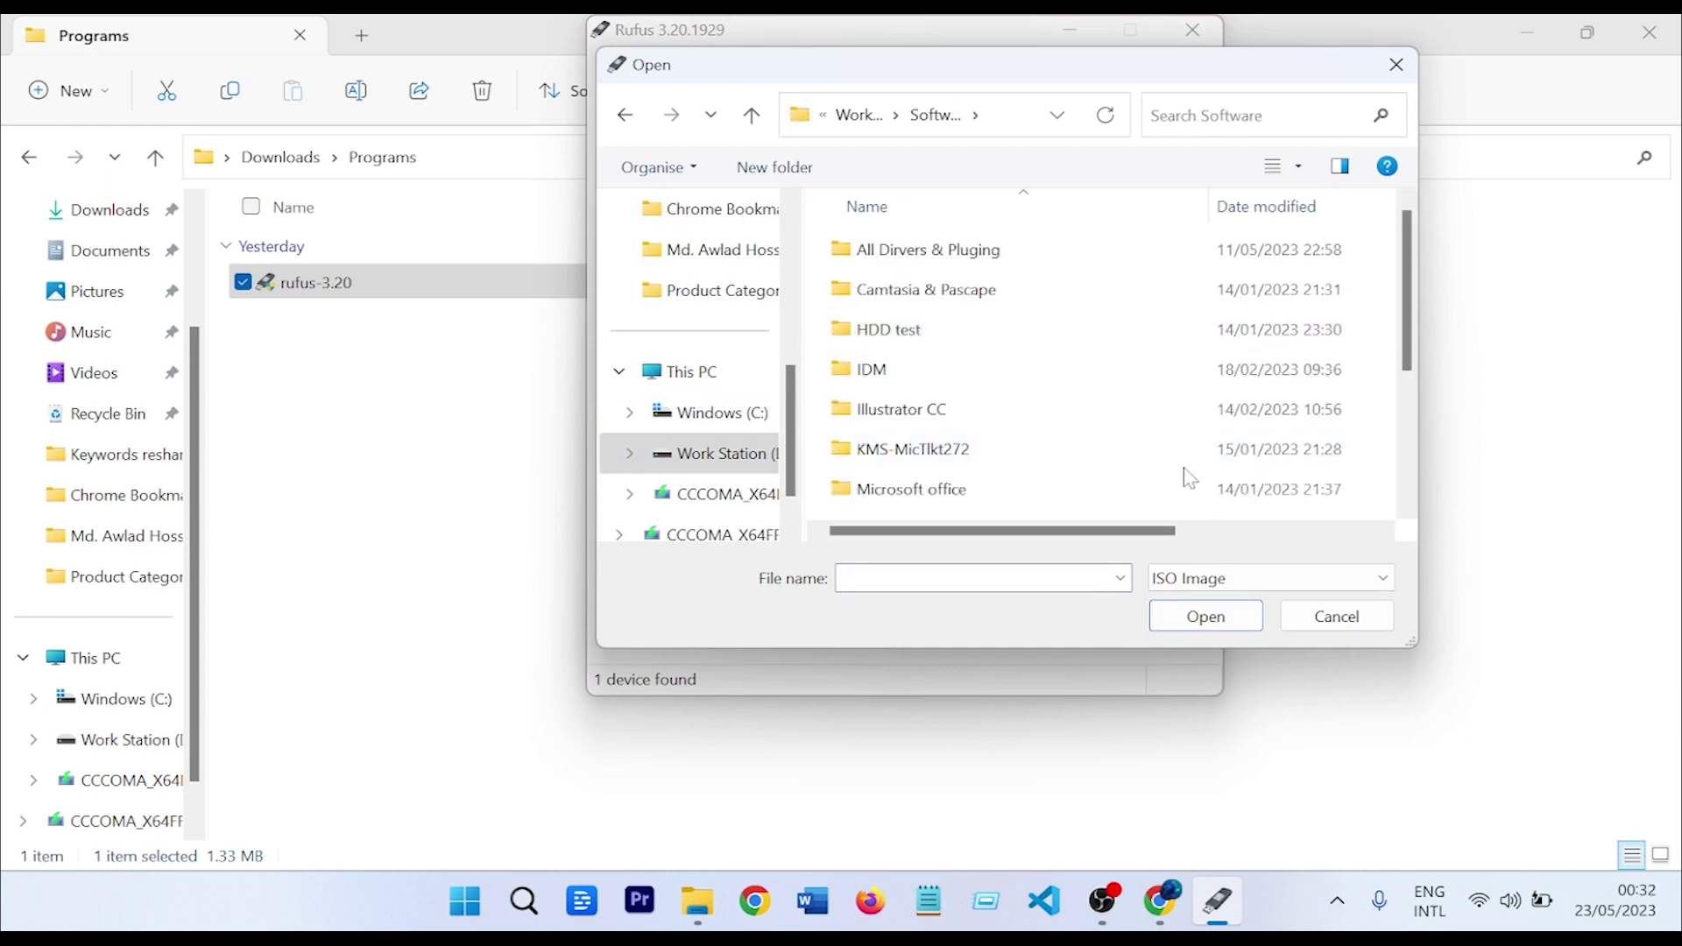
{"action": "scroll", "coordinate": [1190, 479], "scroll_direction": "down", "scroll_amount": 2}
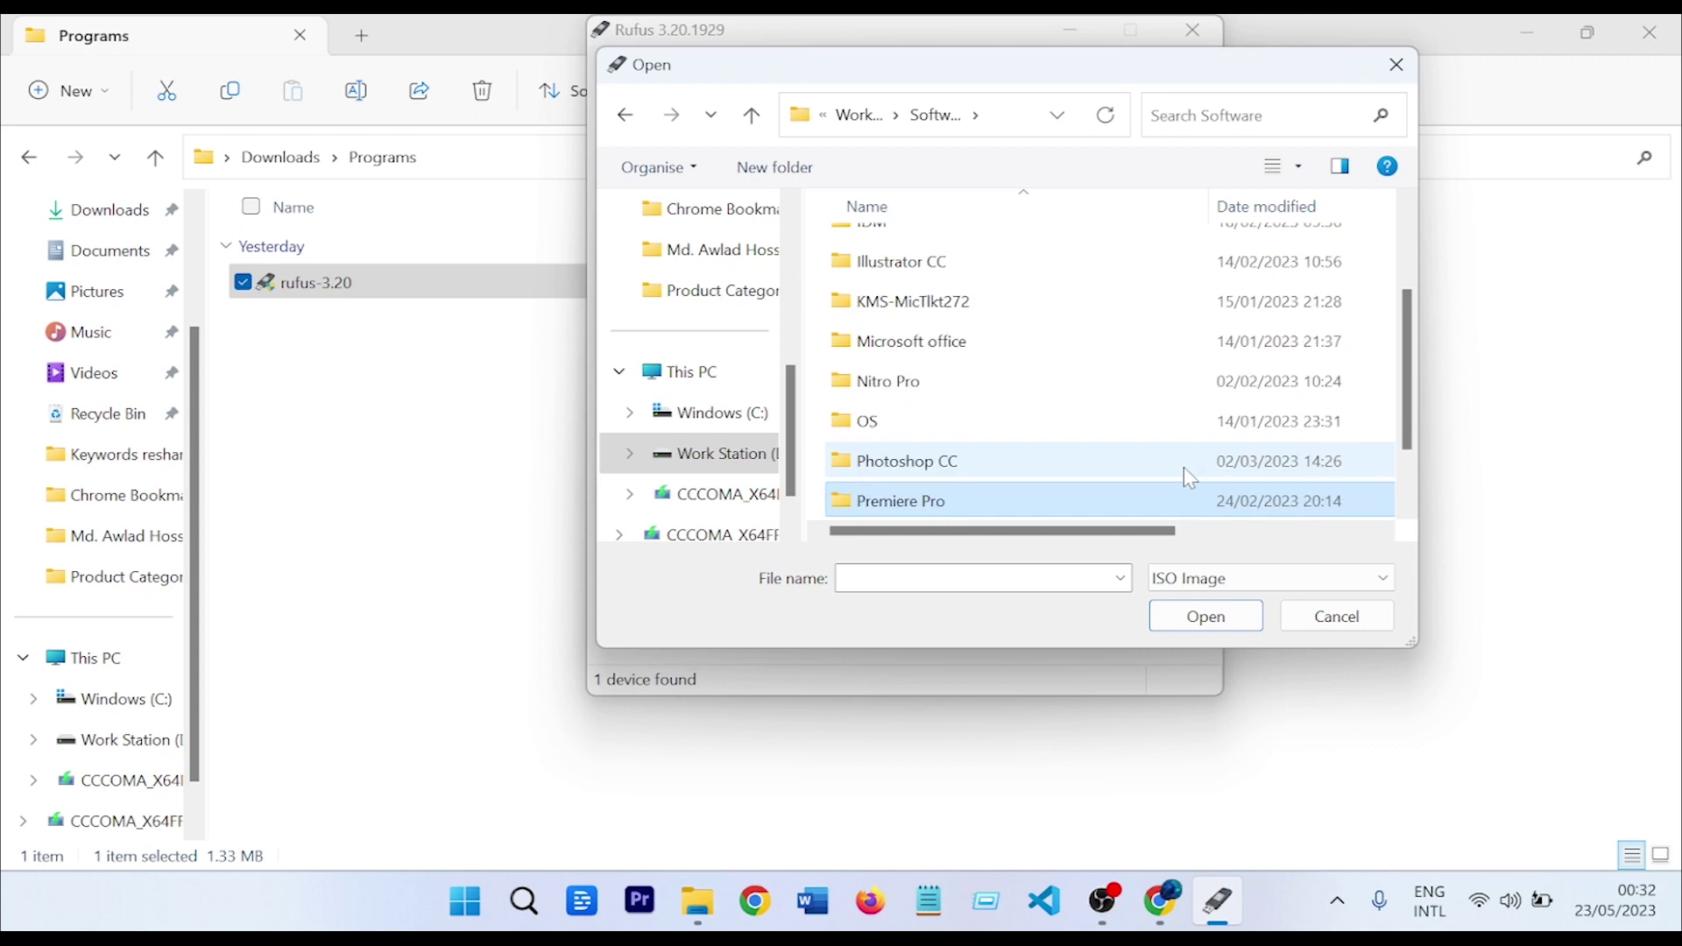
{"action": "key", "text": "o"}
{"action": "key", "text": "Up"}
{"action": "key", "text": "Down"}
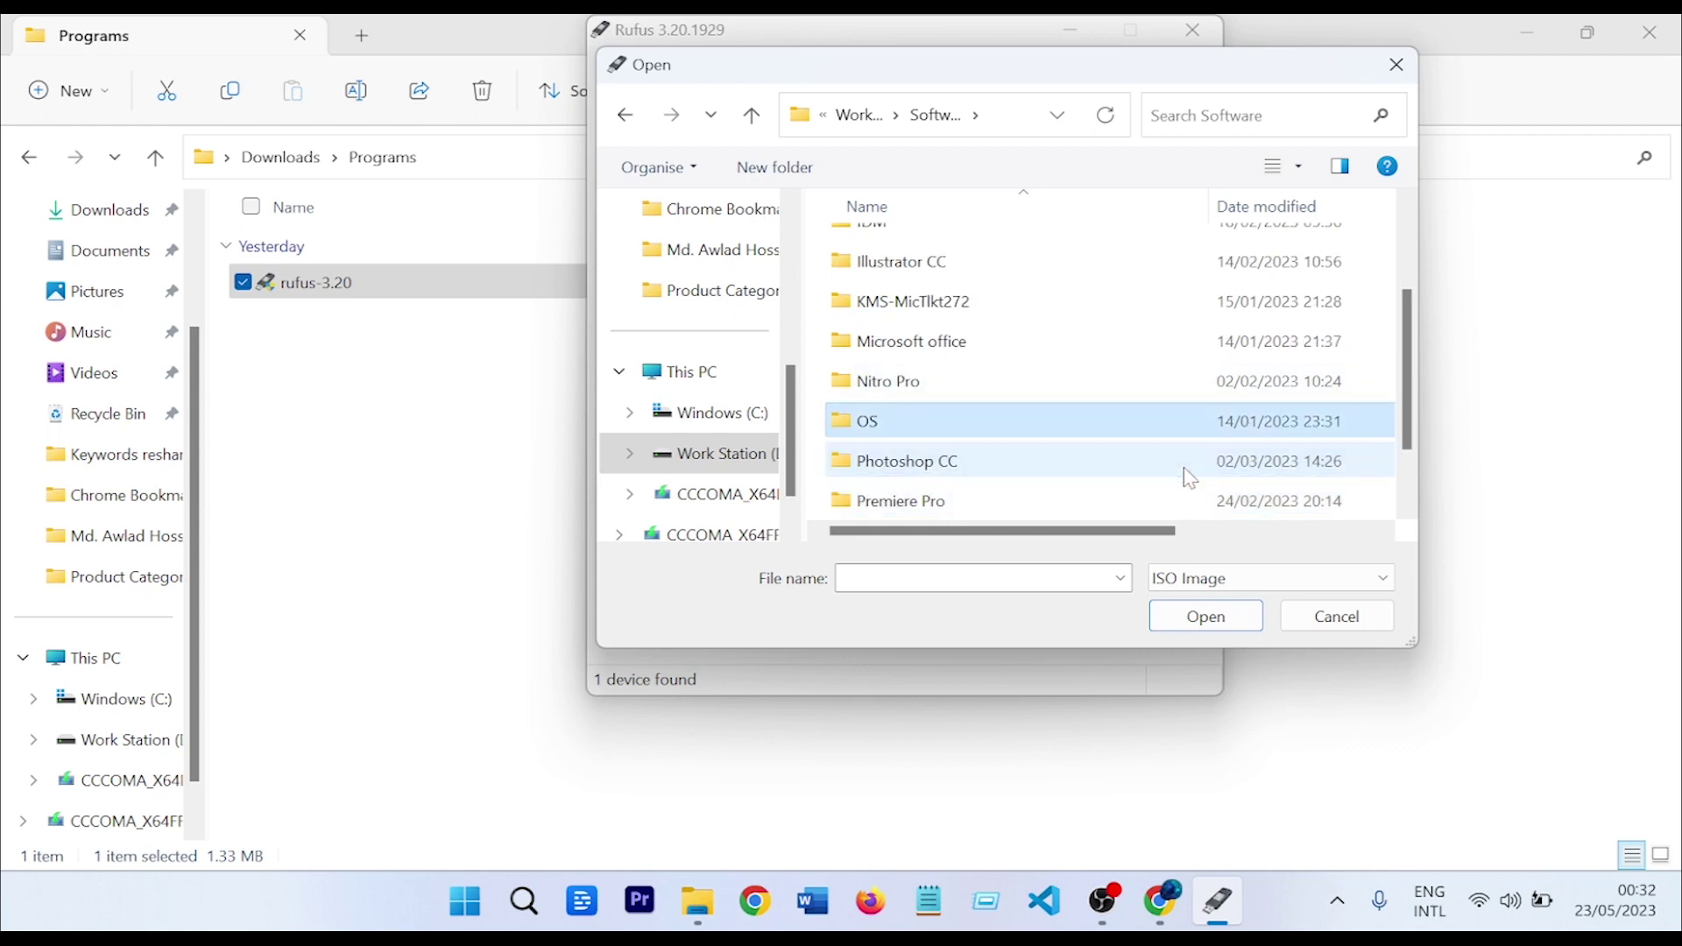
{"action": "double_click", "coordinate": [1079, 425]}
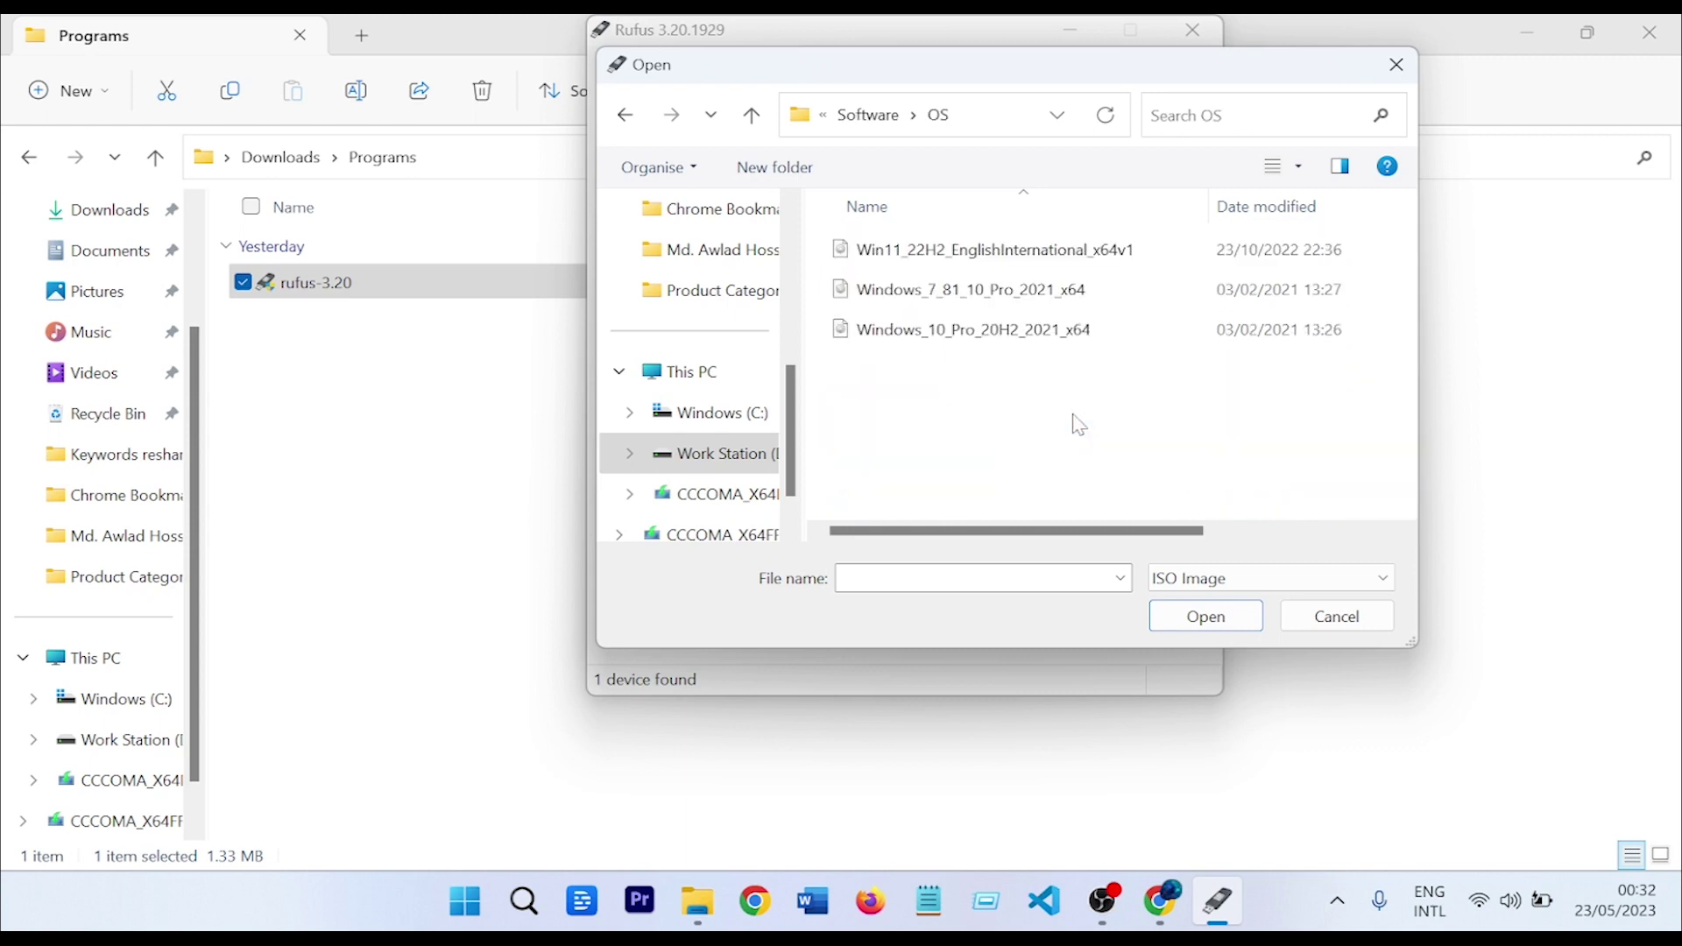
{"action": "left_click", "coordinate": [980, 262]}
{"action": "double_click", "coordinate": [980, 263]}
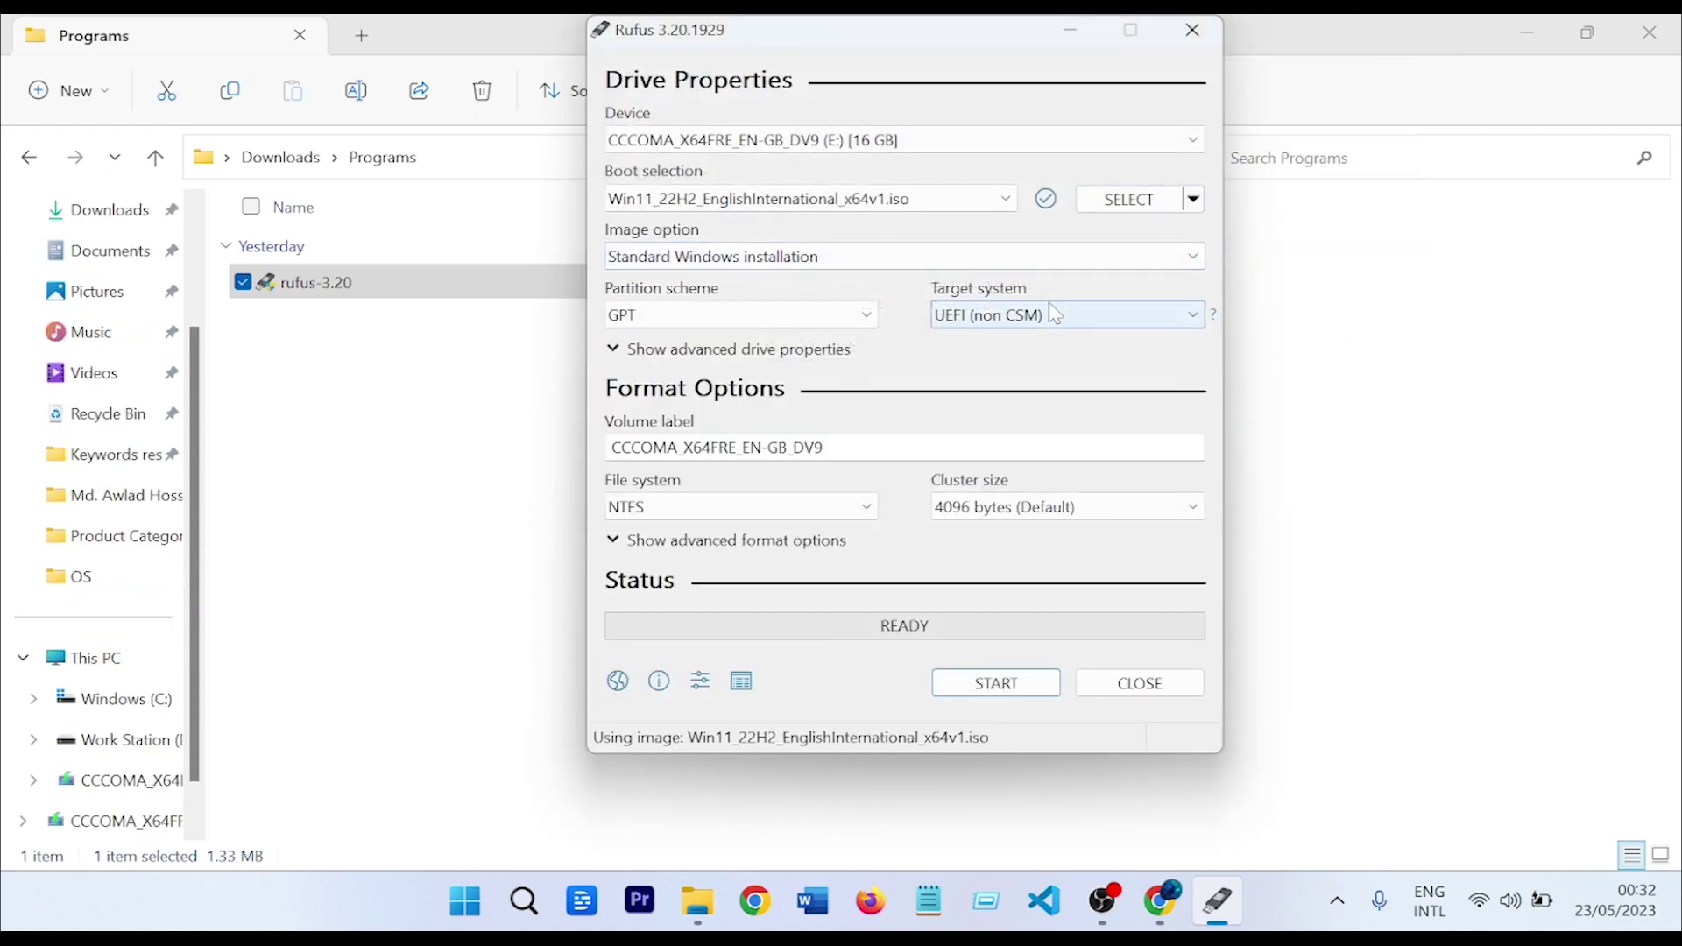
Step: Review the partition scheme choices and keep GPT
{"action": "left_click", "coordinate": [863, 324]}
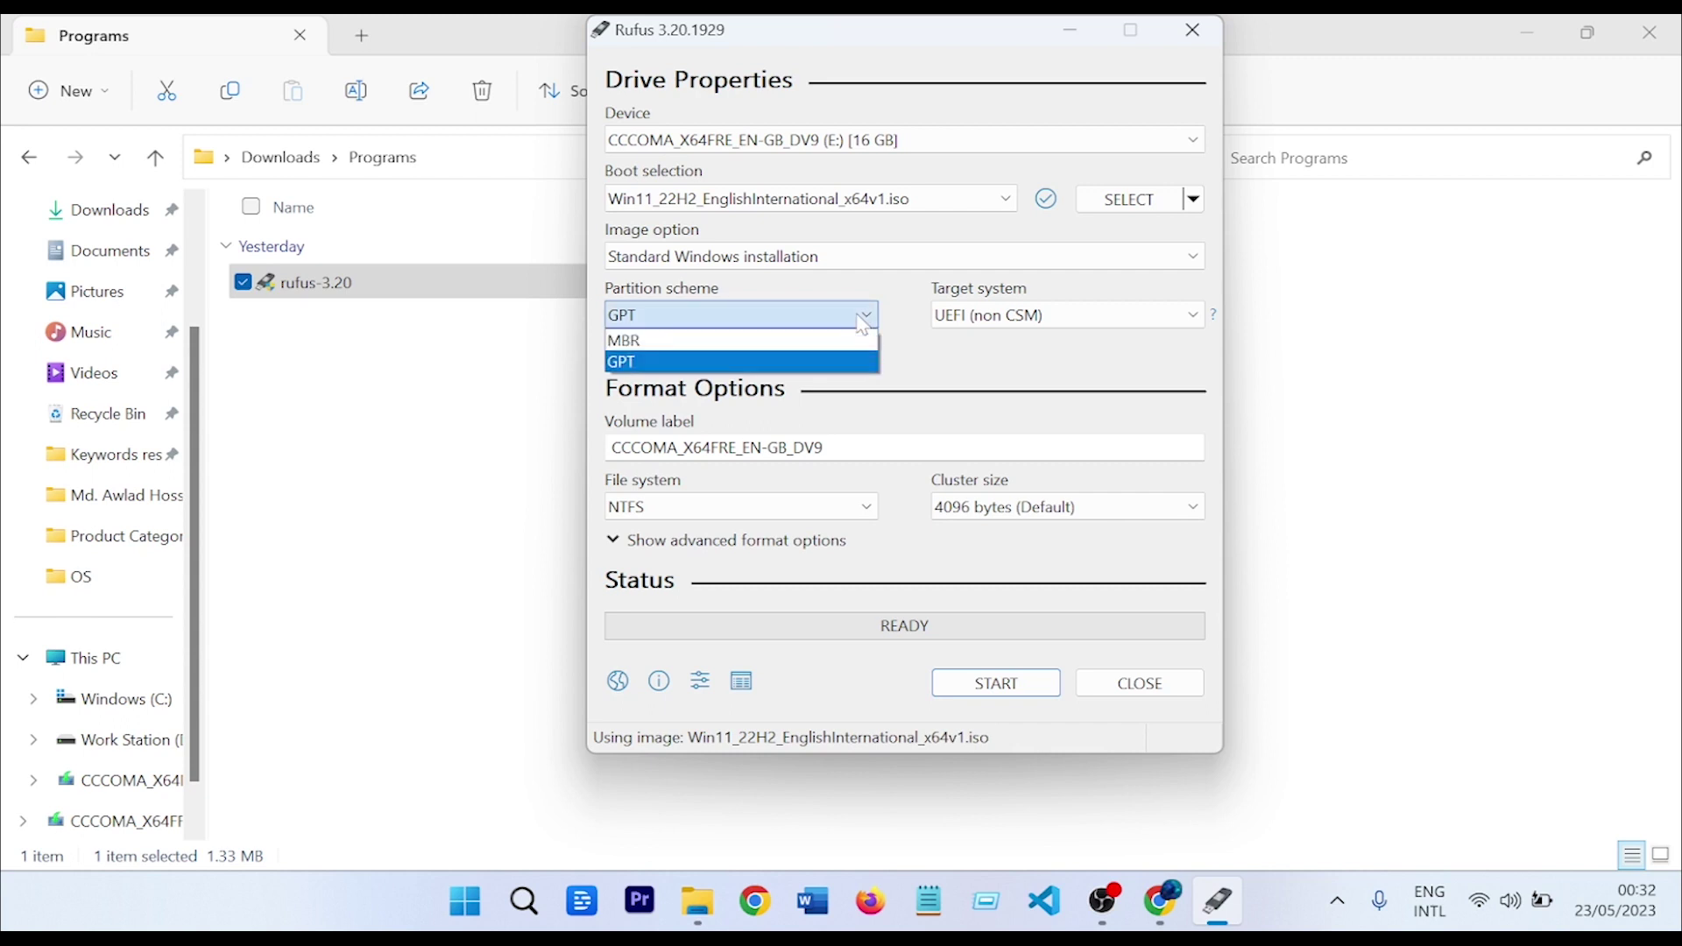
{"action": "left_click", "coordinate": [930, 358]}
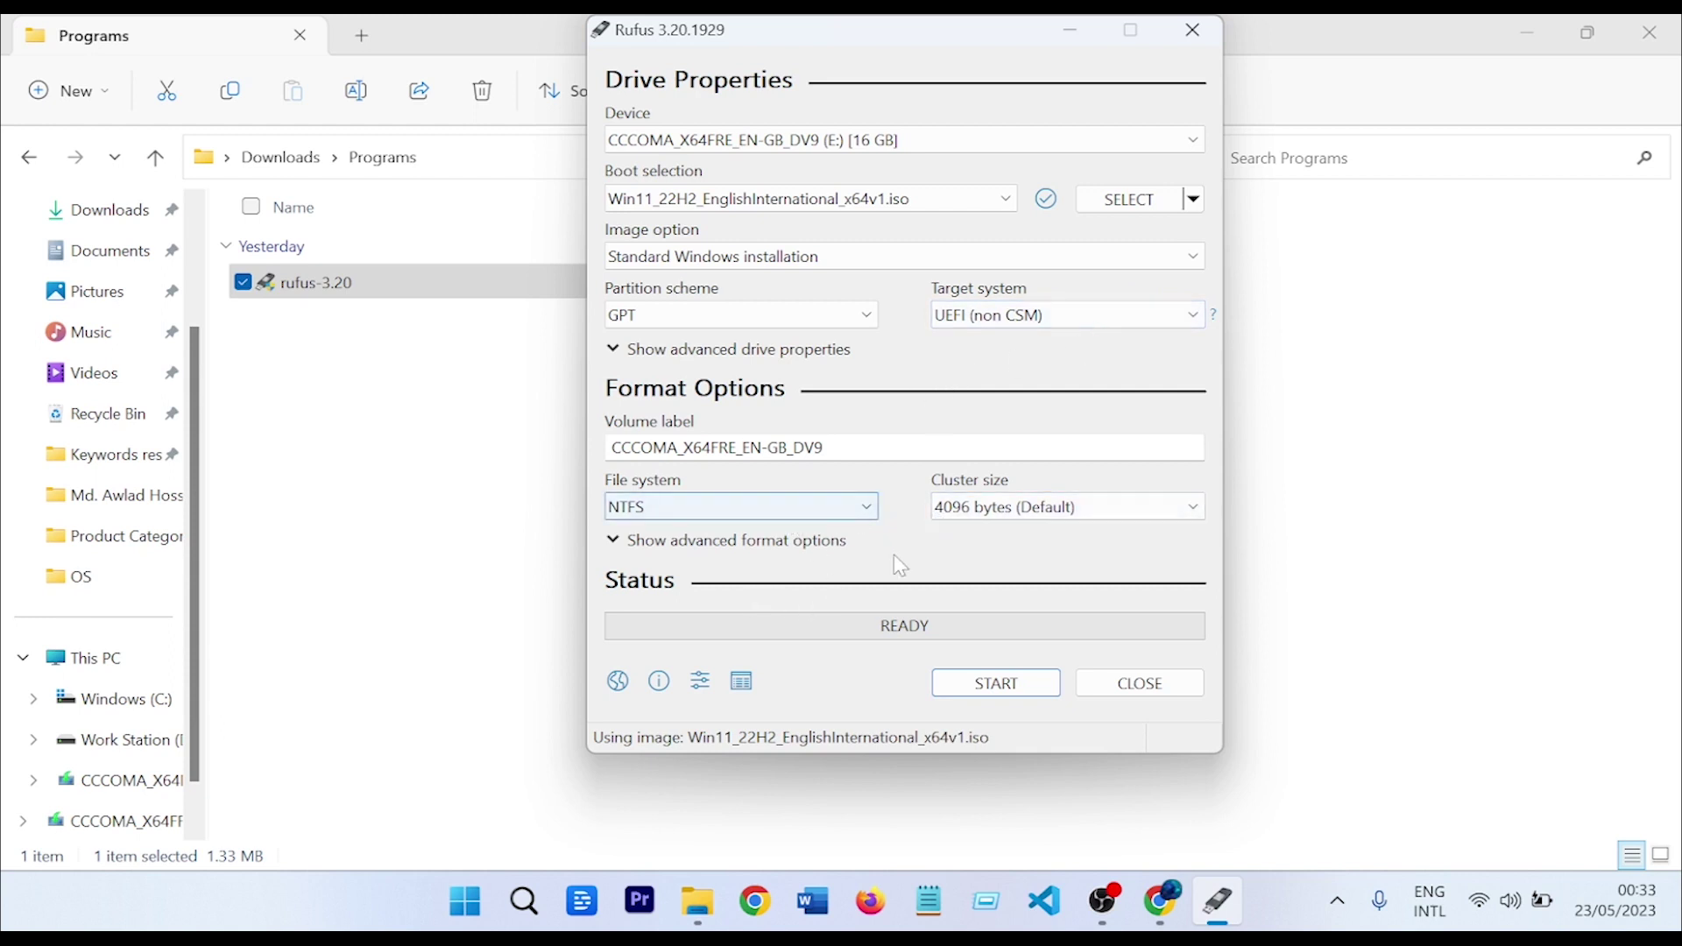
Step: Write the USB drive with the 4GB+ RAM, Secure Boot, TPM 2.0 and online Microsoft account requirements removed, accepting the data erasure, and close Rufus
{"action": "left_click", "coordinate": [993, 685]}
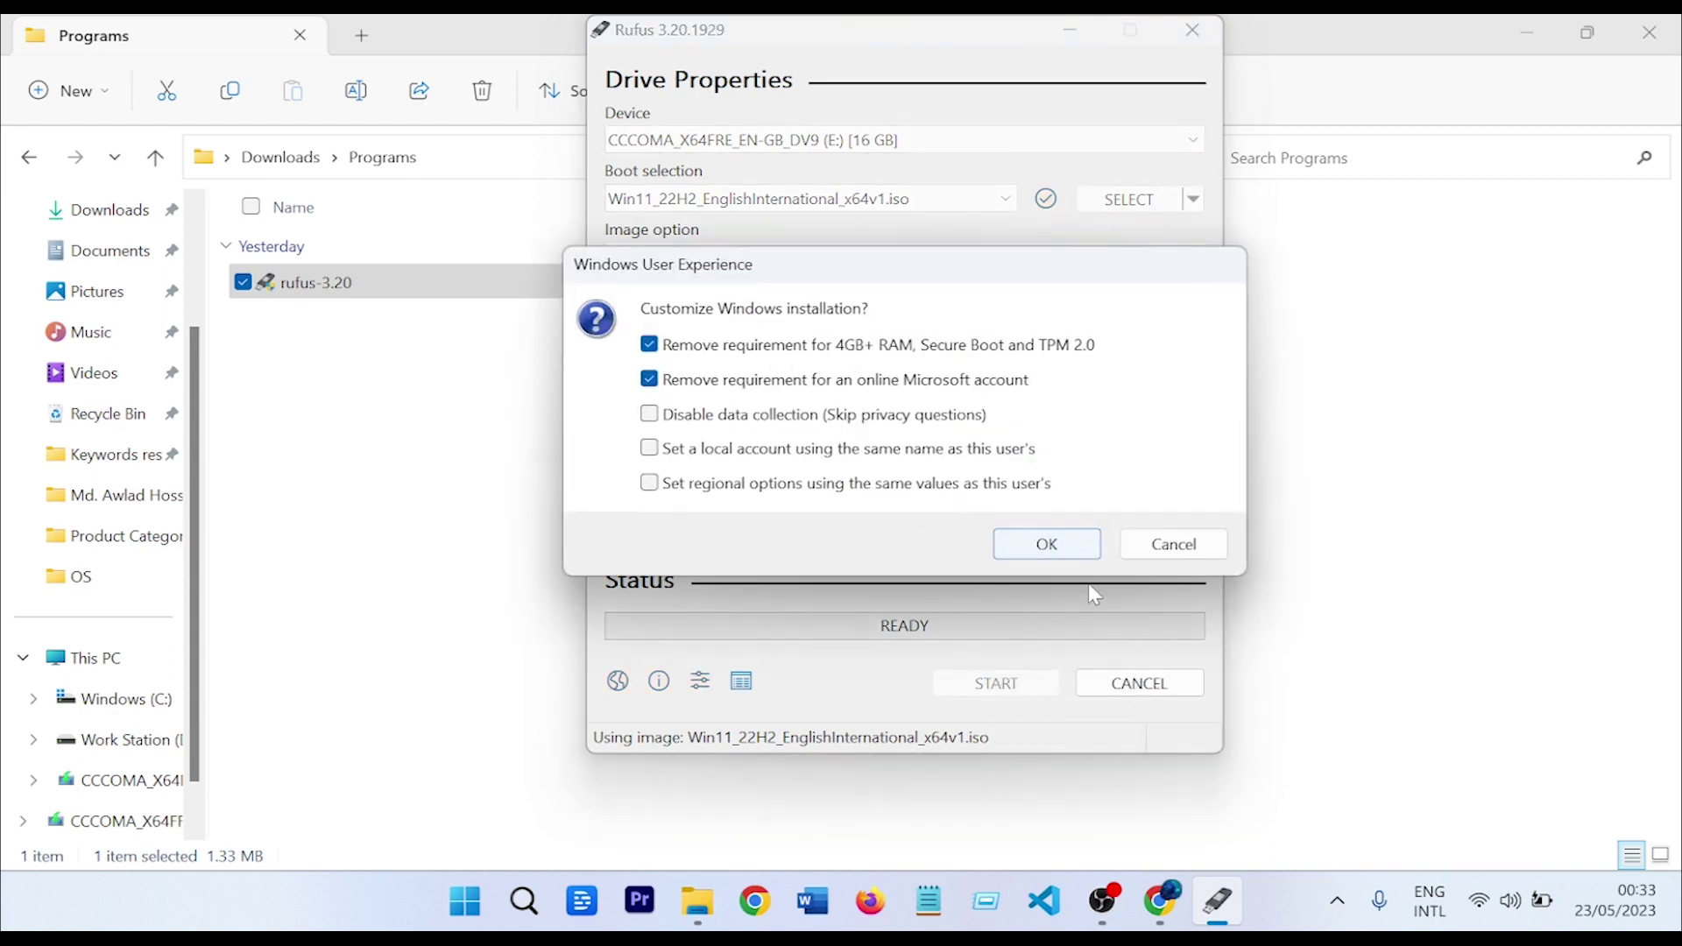
{"action": "left_click", "coordinate": [1066, 550]}
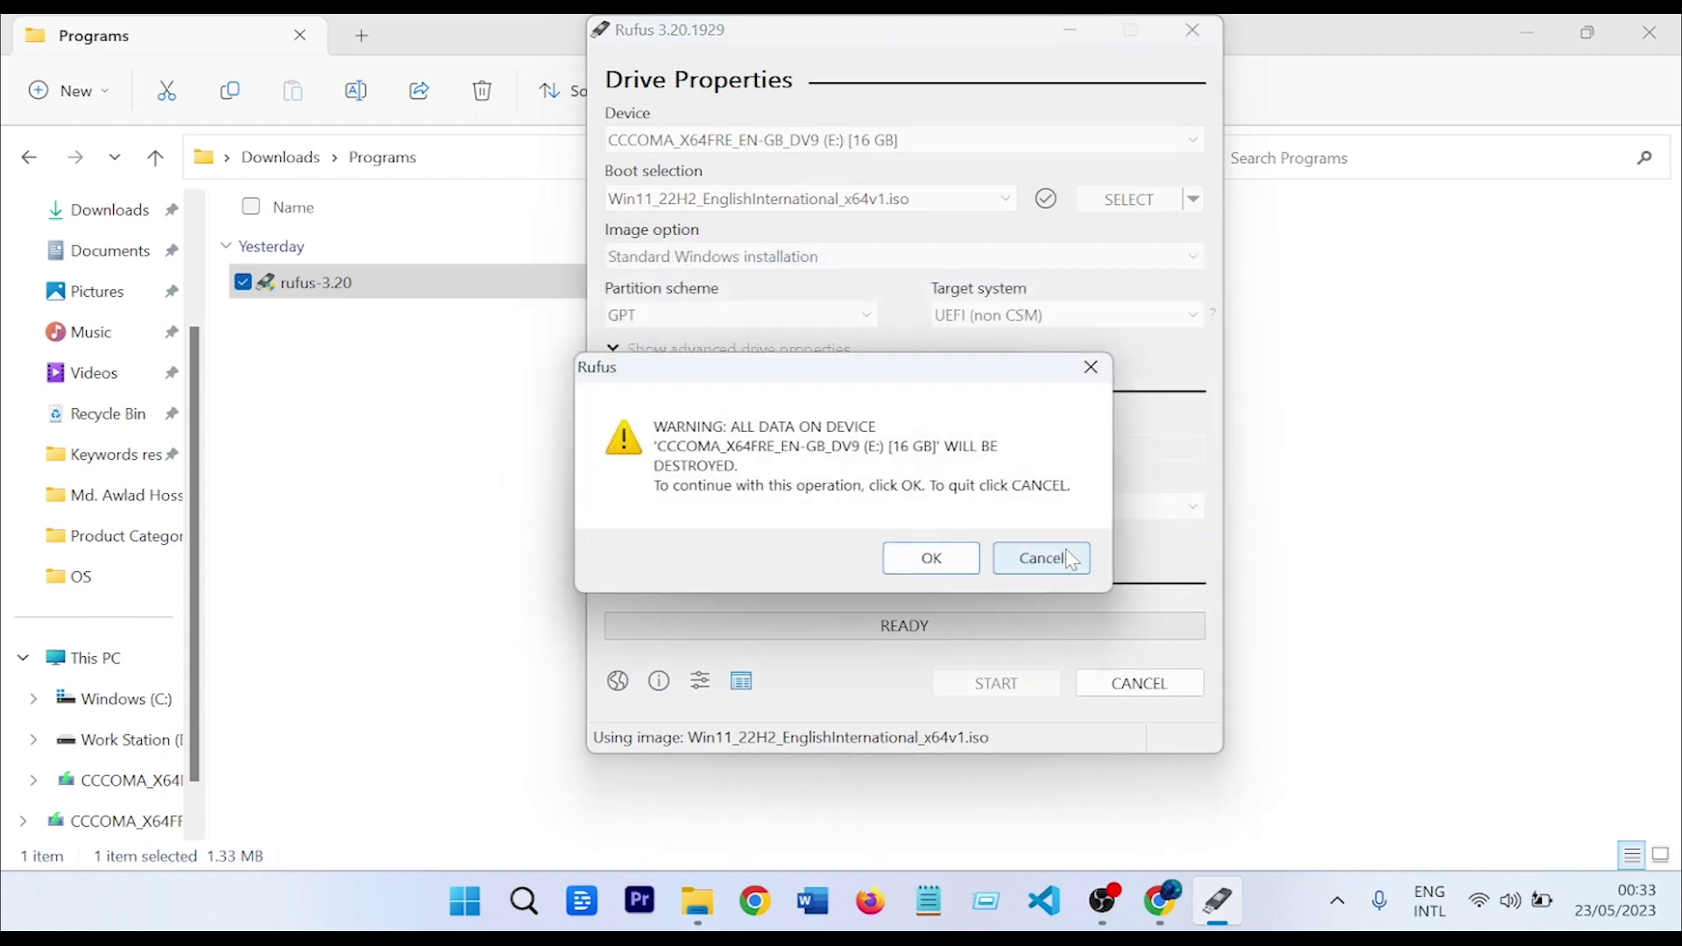
{"action": "left_click", "coordinate": [914, 573]}
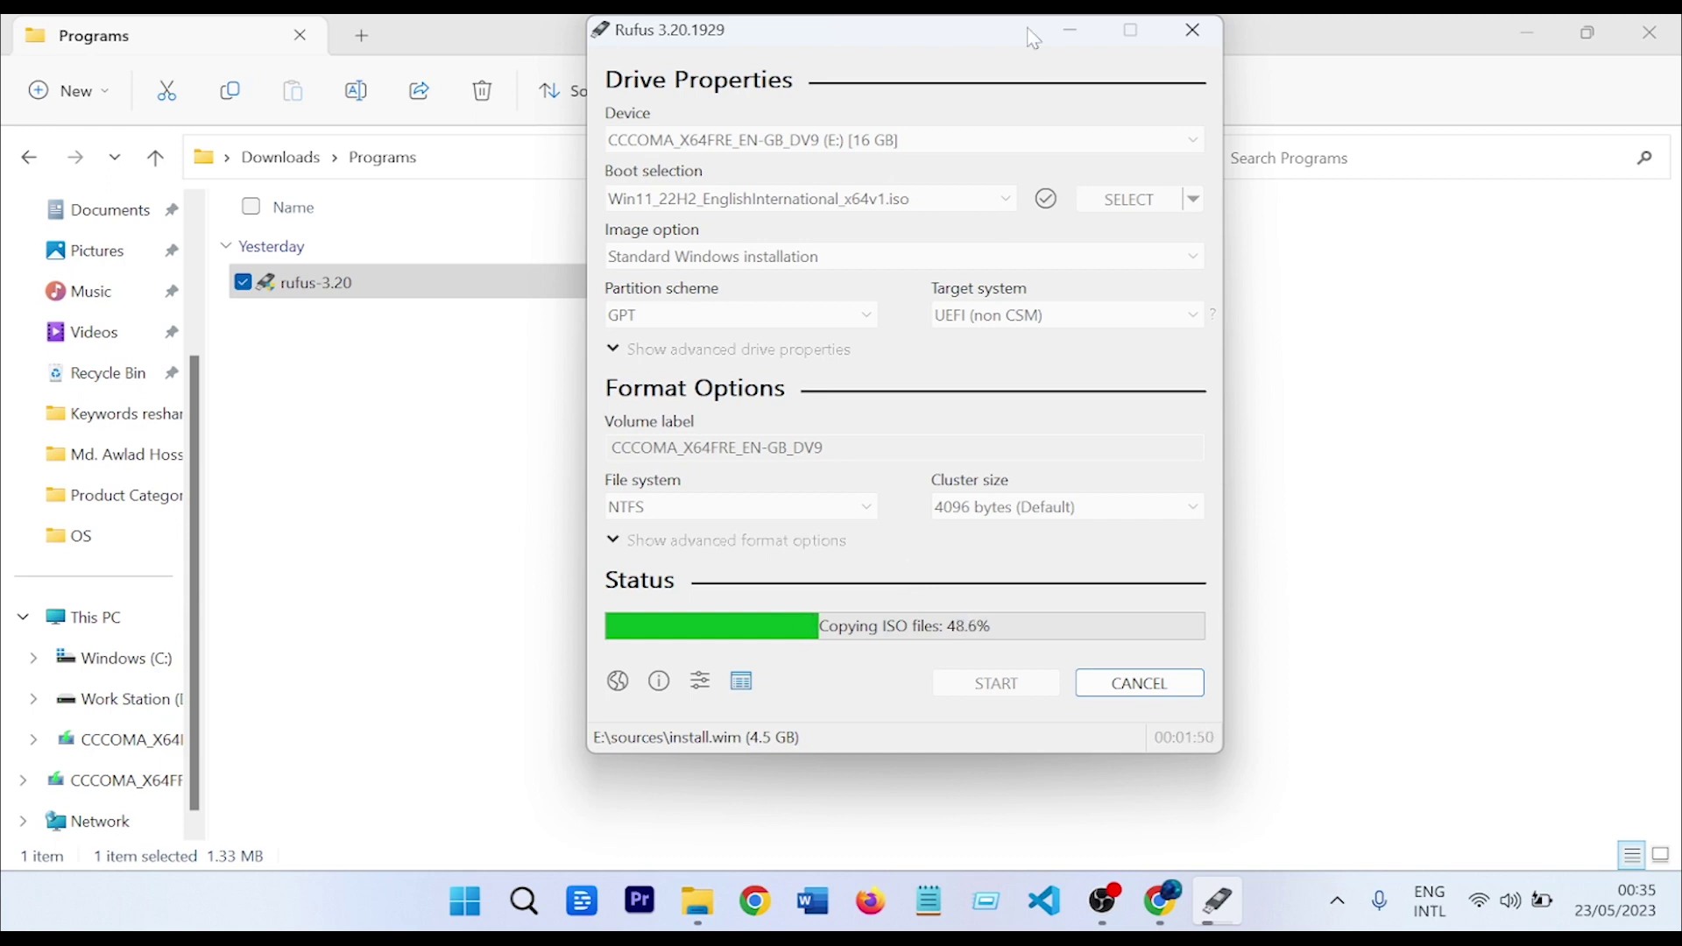
{"action": "left_click_drag", "start_coordinate": [959, 28], "coordinate": [955, 78]}
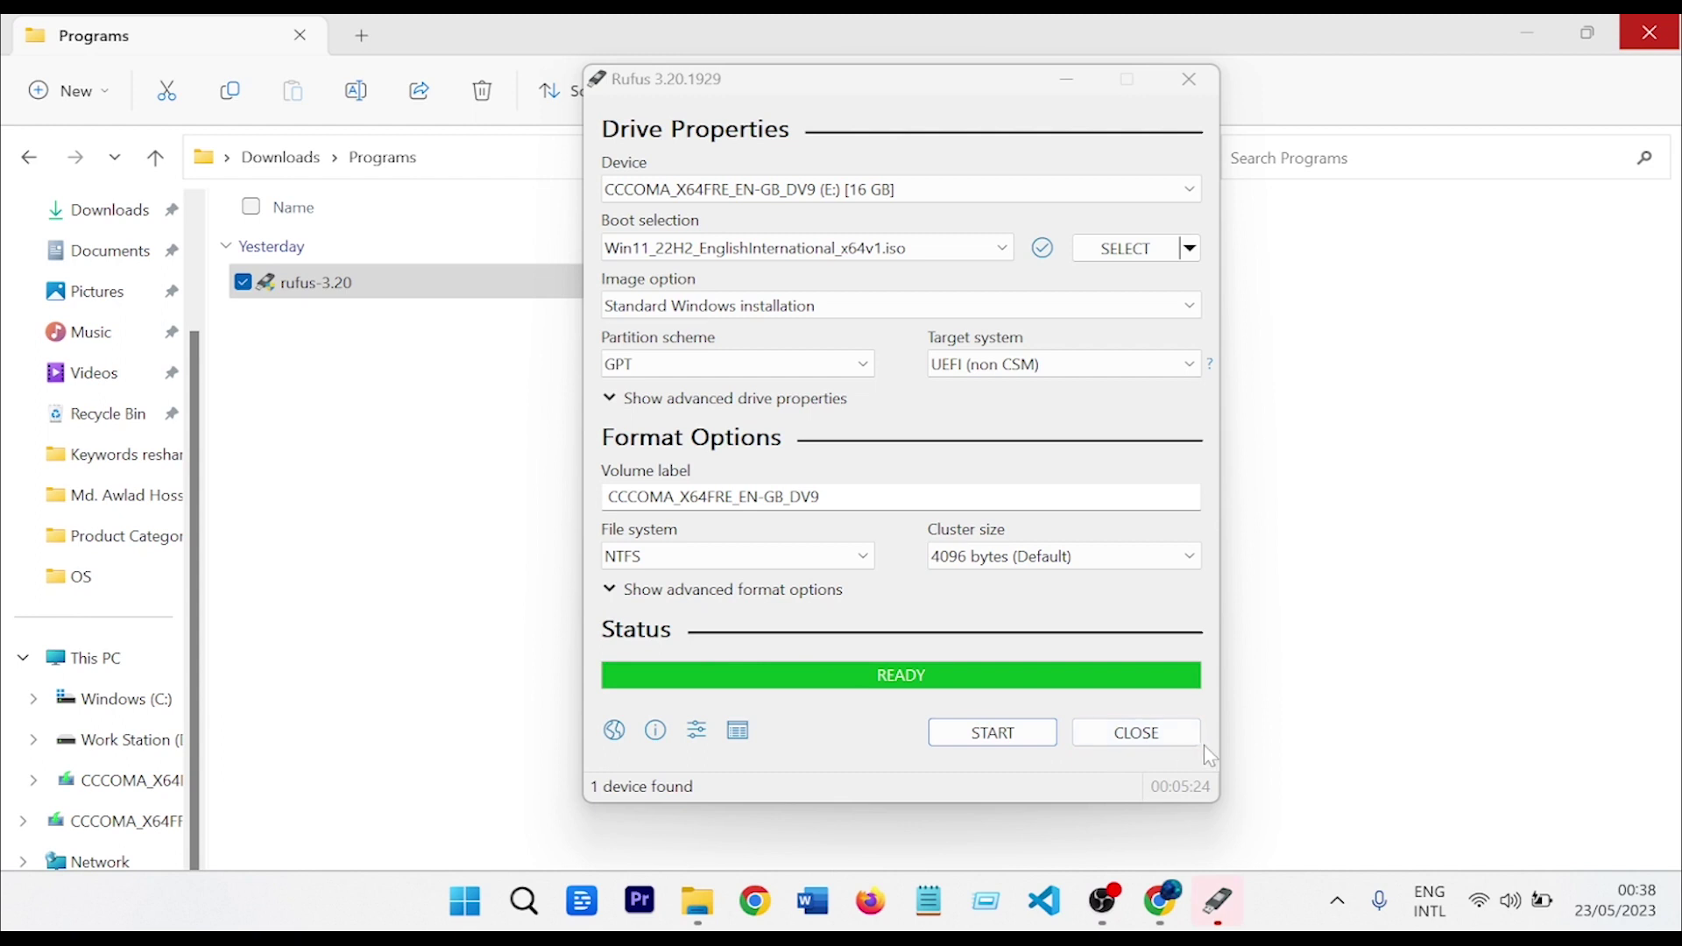
{"action": "left_click", "coordinate": [1148, 747]}
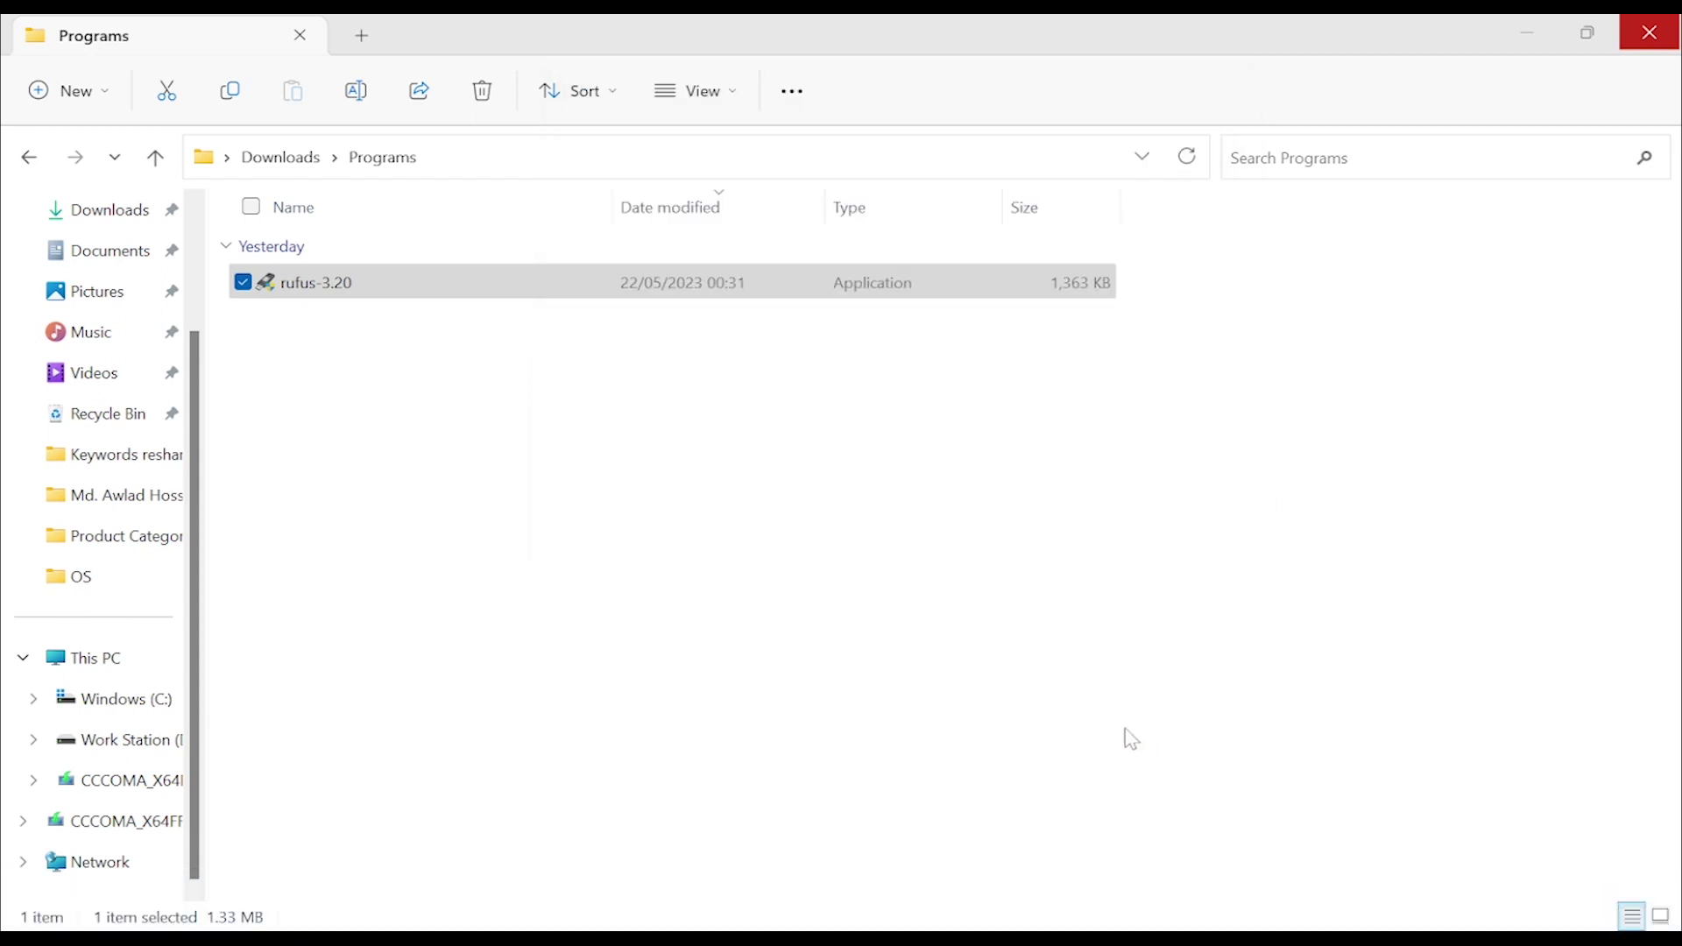
Step: Check the CCCOMA_X64FRE_EN-GB_DV9 (E:) drive in This PC and minimize the File Explorer window
{"action": "left_click", "coordinate": [105, 658]}
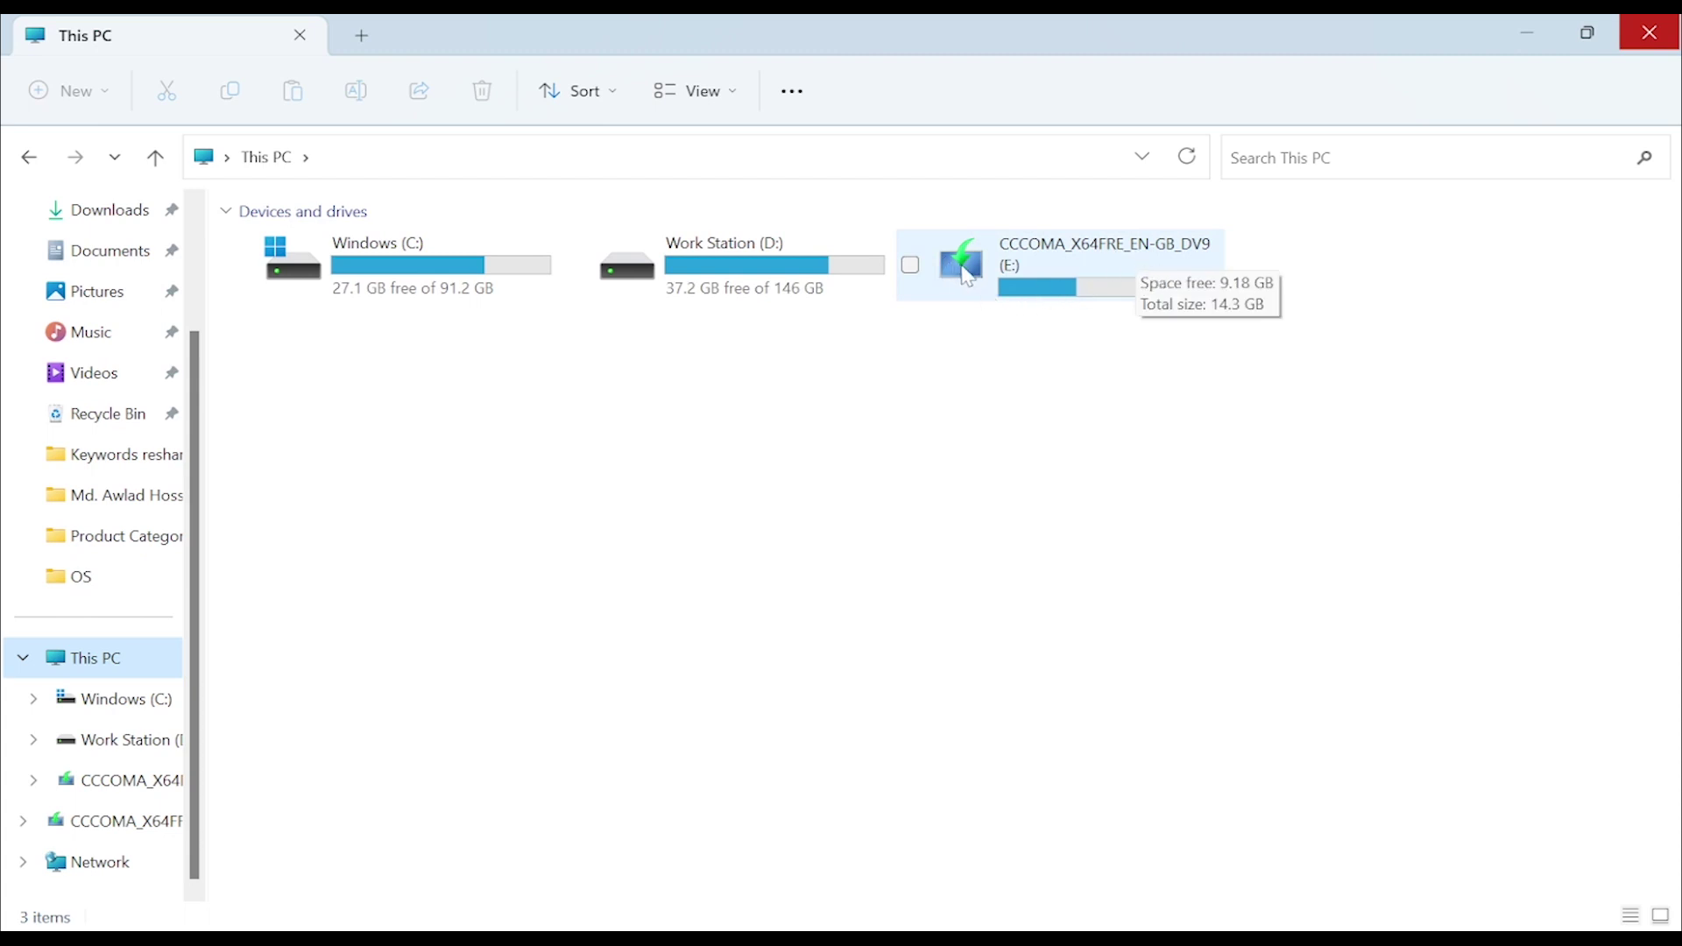
{"action": "left_click", "coordinate": [1525, 35]}
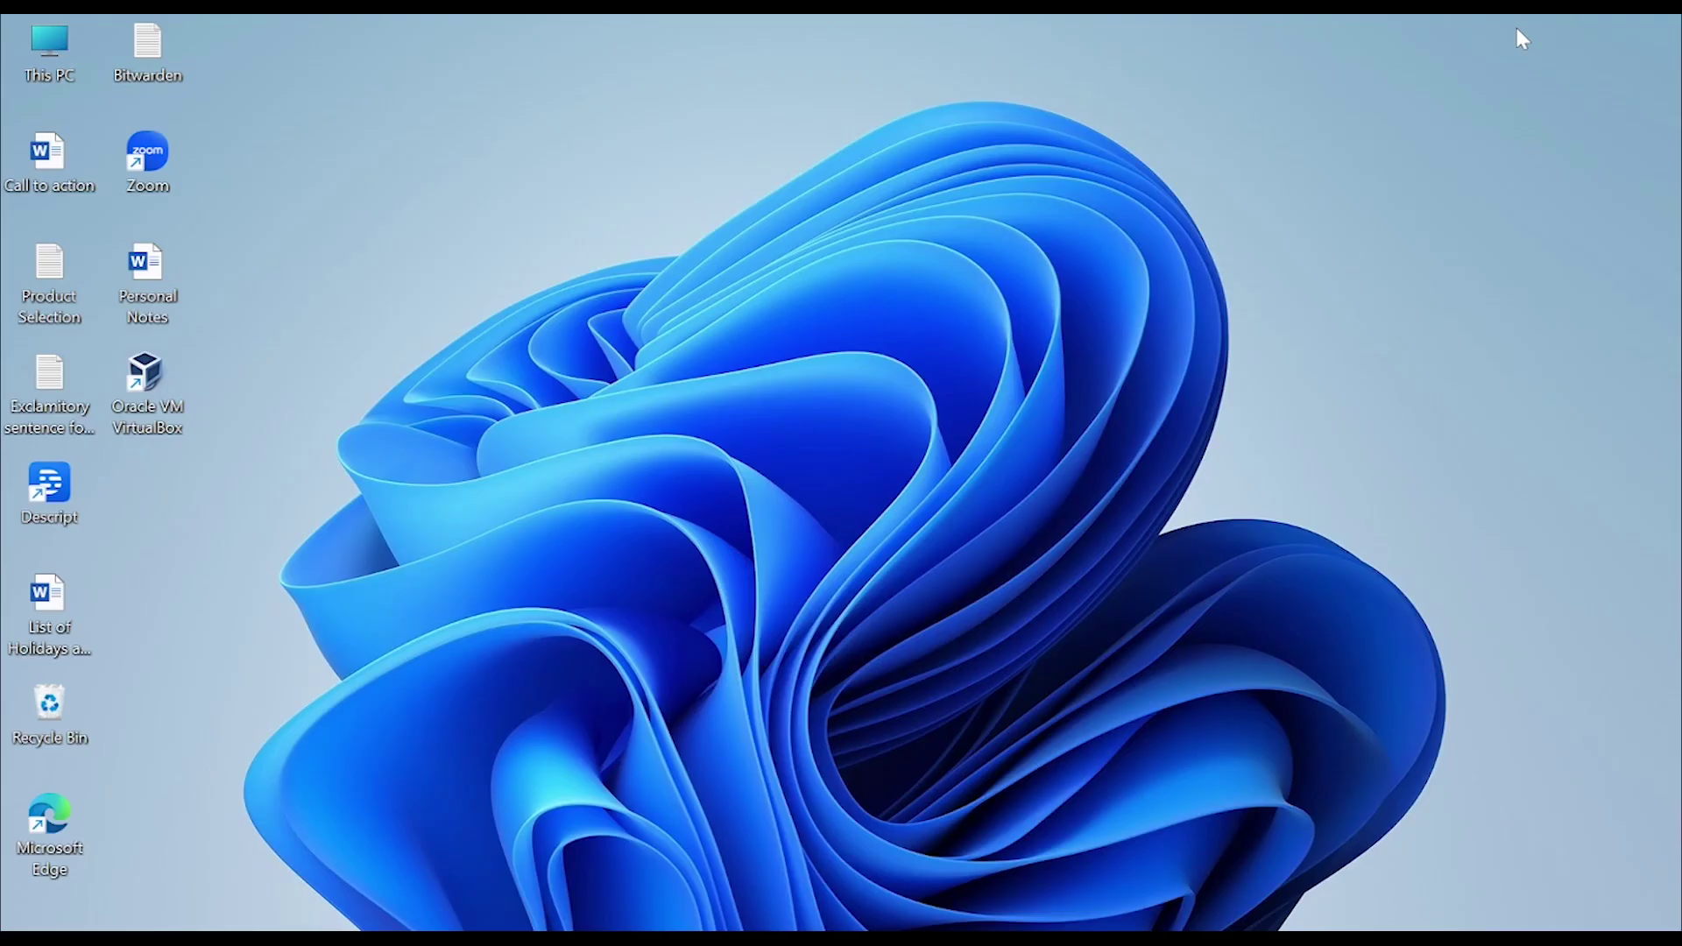